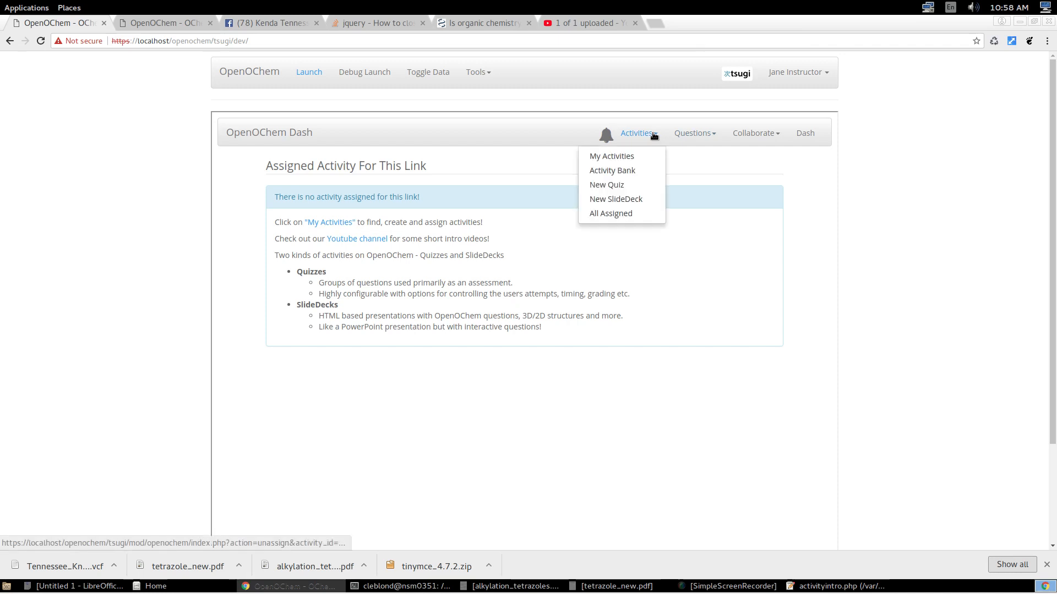
# Create a new SlideDeck and look over its settings, slide sorter, content editor and preview.
pyautogui.click(634, 199)
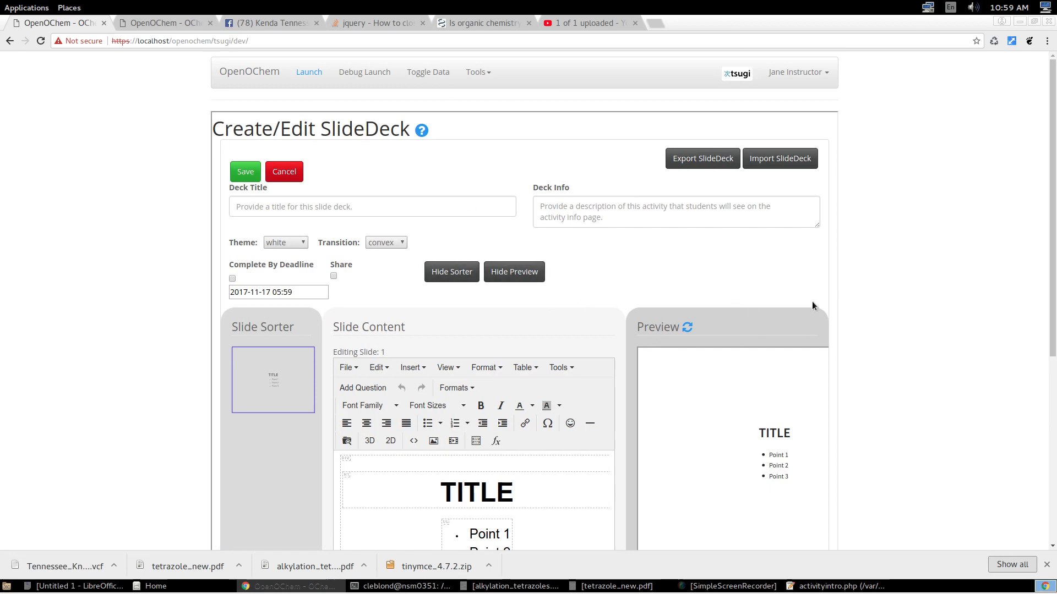
pyautogui.scroll(-5, 914, 307)
pyautogui.scroll(5, 909, 310)
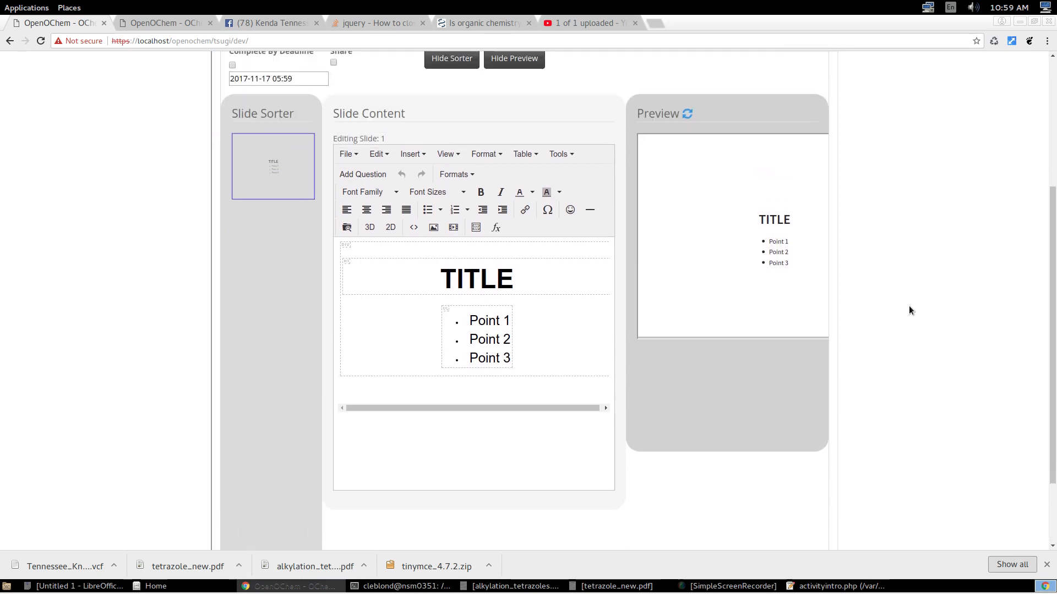
pyautogui.scroll(-1, 909, 310)
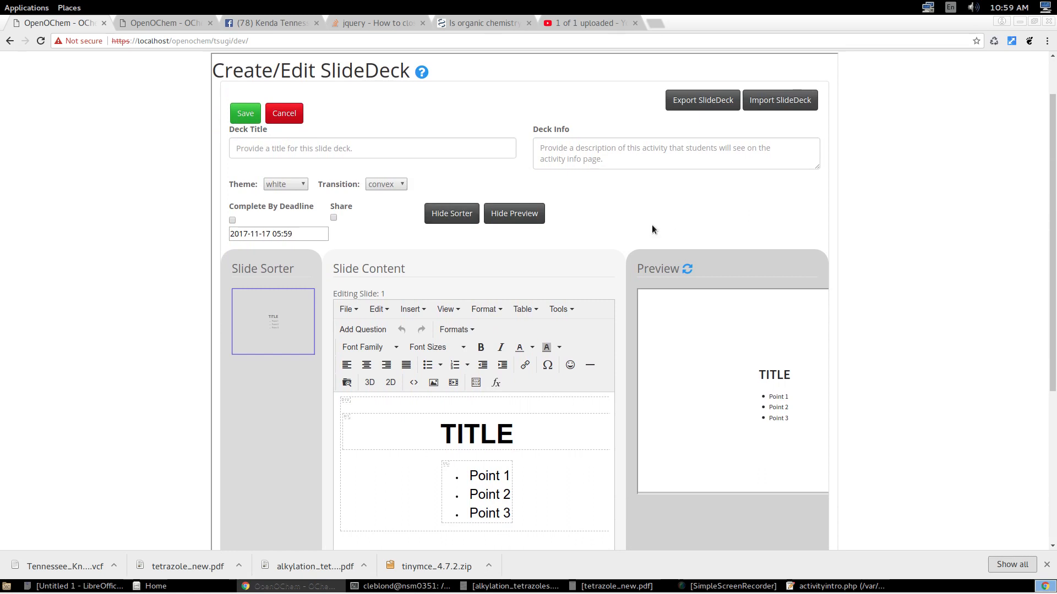
pyautogui.scroll(-1, 716, 240)
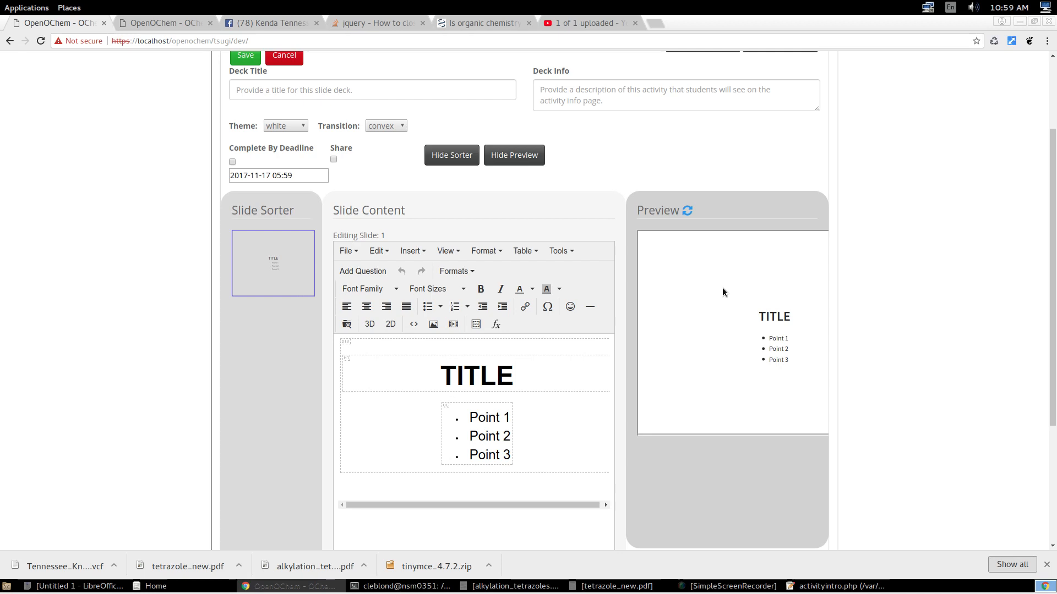
# Hide and restore the slide sorter, and do the same with the preview.
pyautogui.click(454, 155)
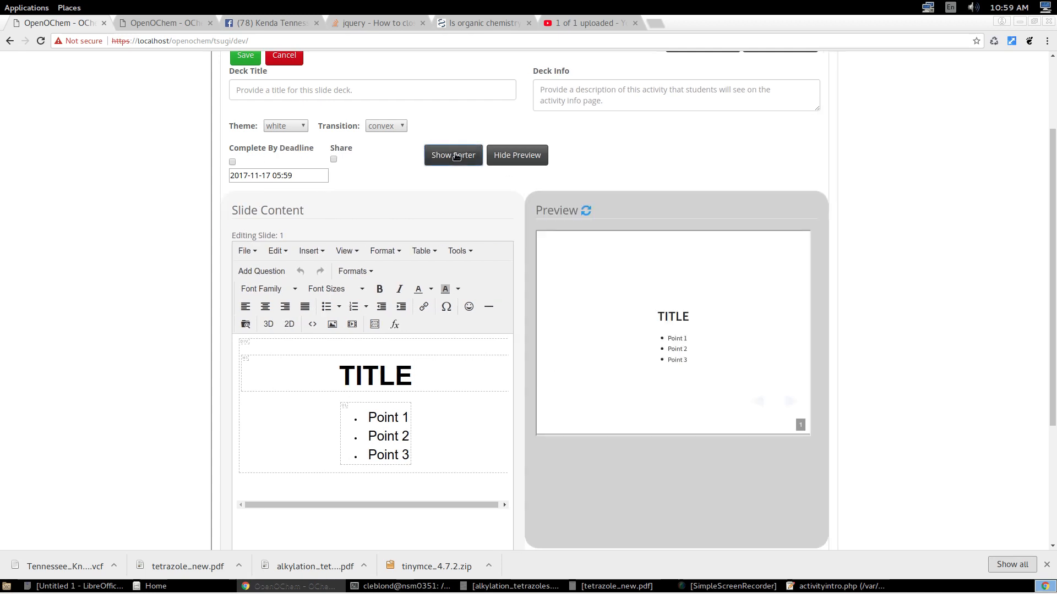
pyautogui.click(457, 156)
pyautogui.click(515, 154)
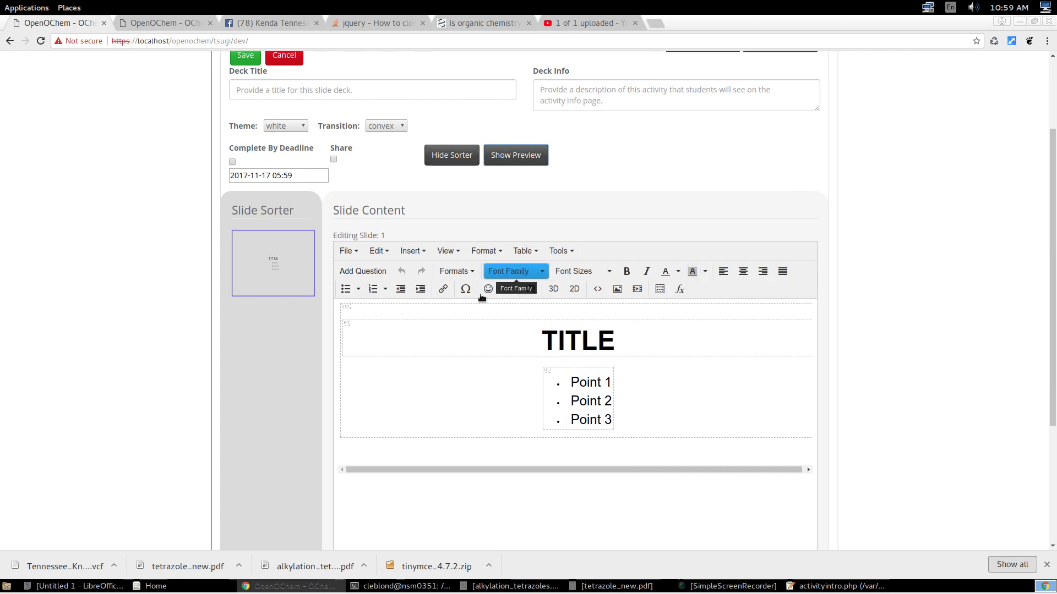
pyautogui.click(513, 156)
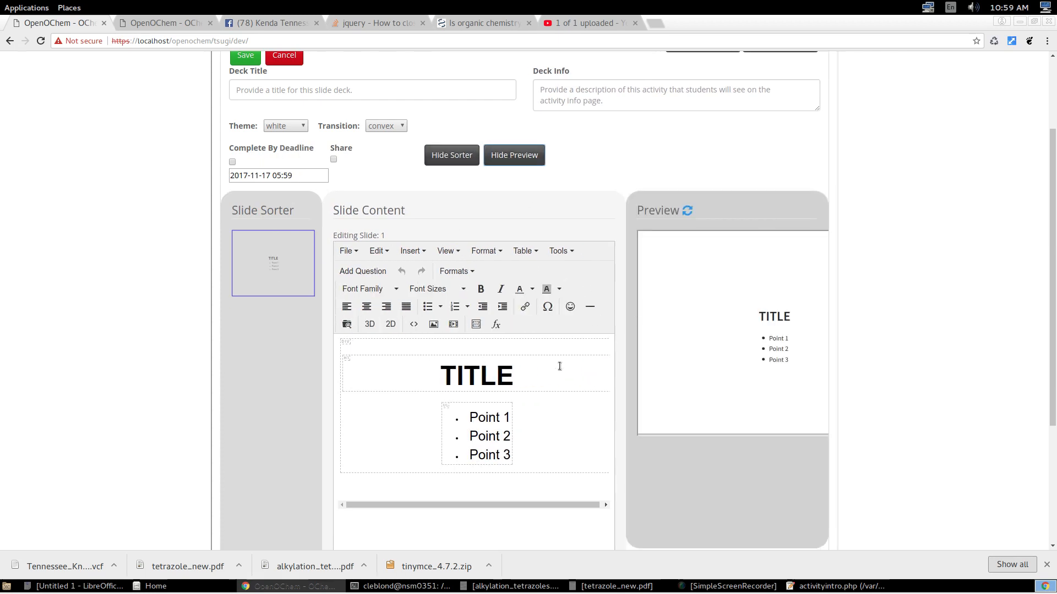
# Title the slide deck "Test SlideDeck 555".
pyautogui.scroll(1, 534, 343)
pyautogui.scroll(3, 533, 343)
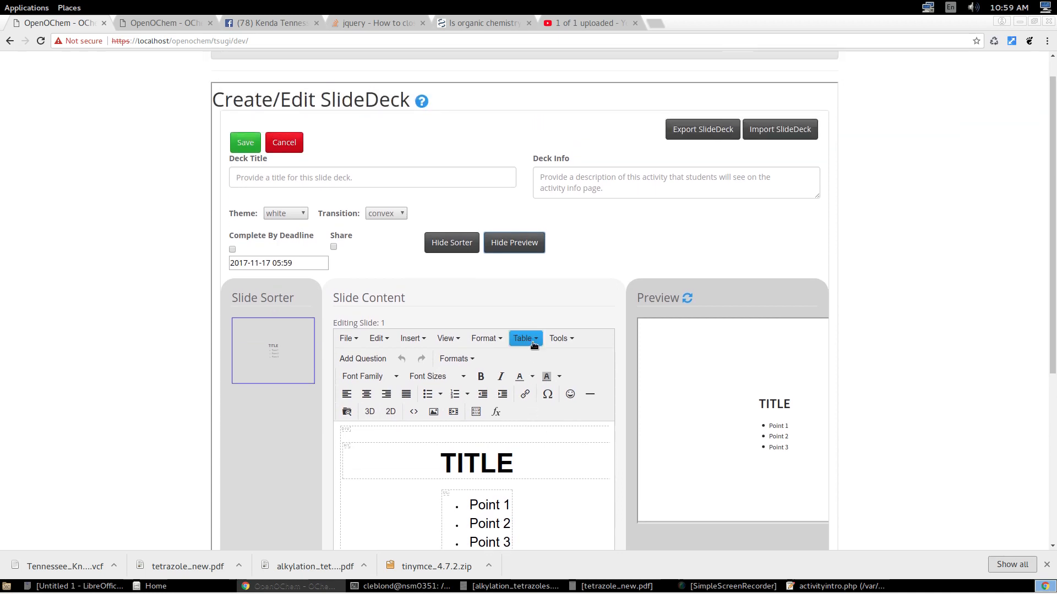
pyautogui.click(299, 178)
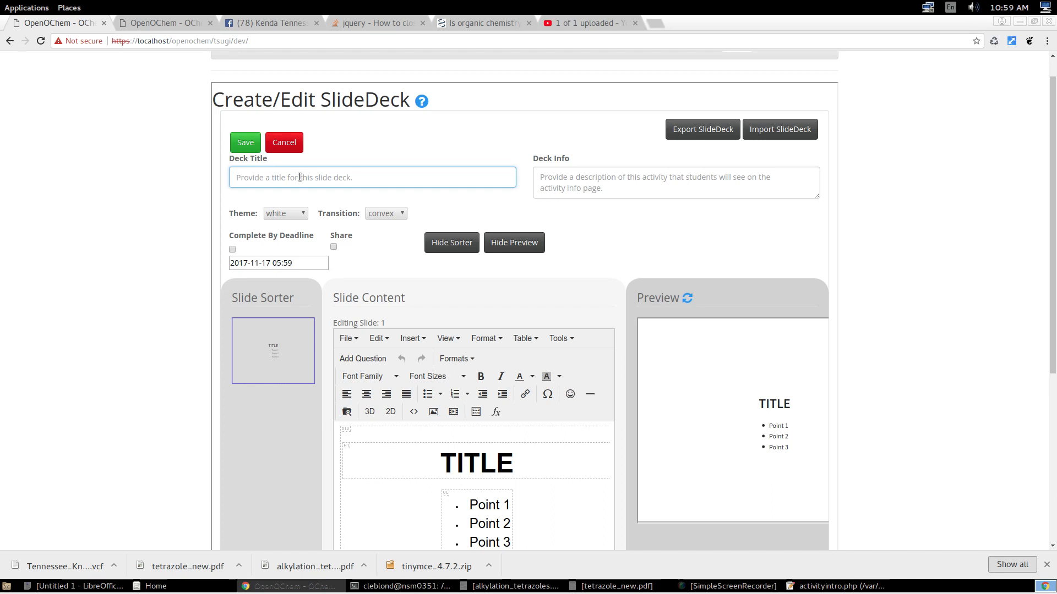
pyautogui.write('Test')
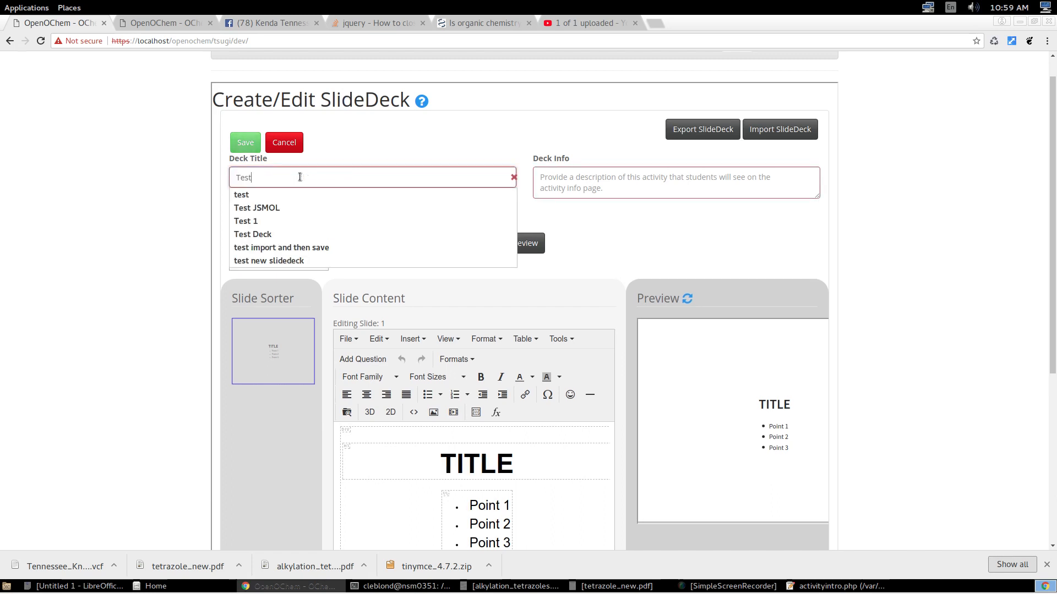
pyautogui.write(' Slided De')
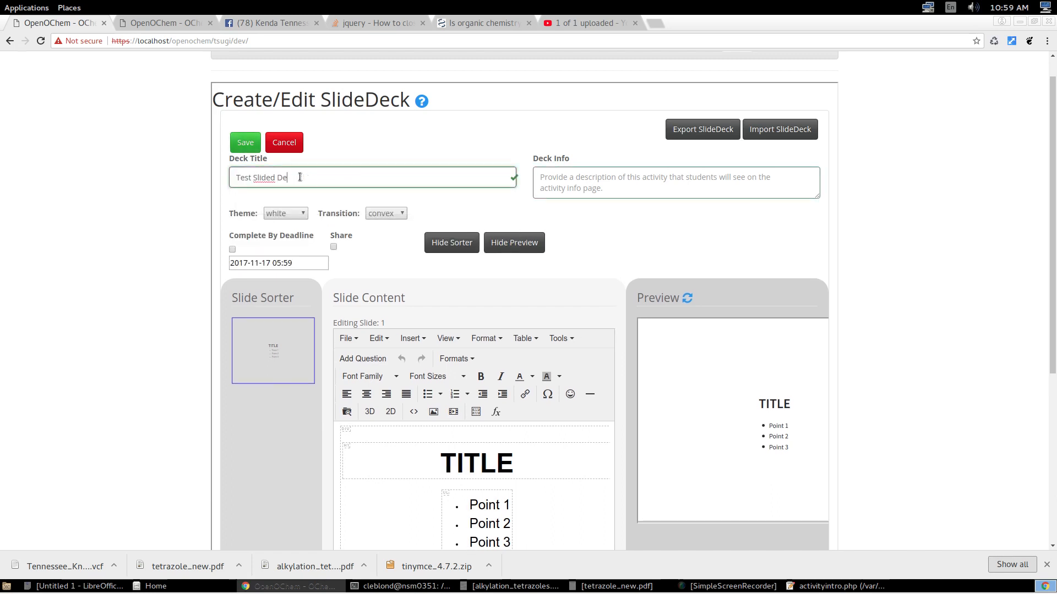
pyautogui.press('BackSpace')
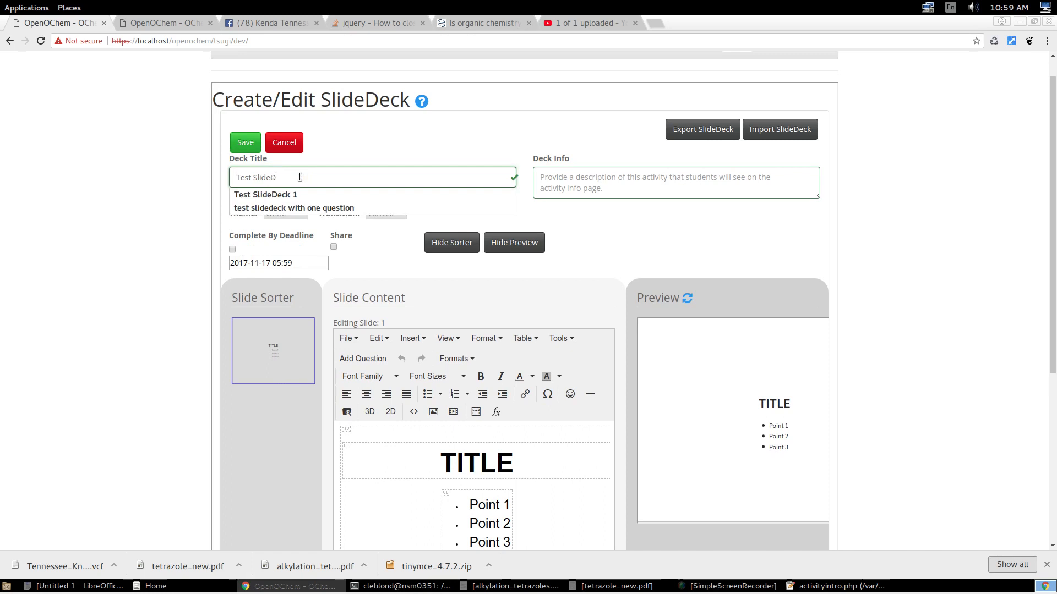
pyautogui.write('k 555')
pyautogui.click(566, 183)
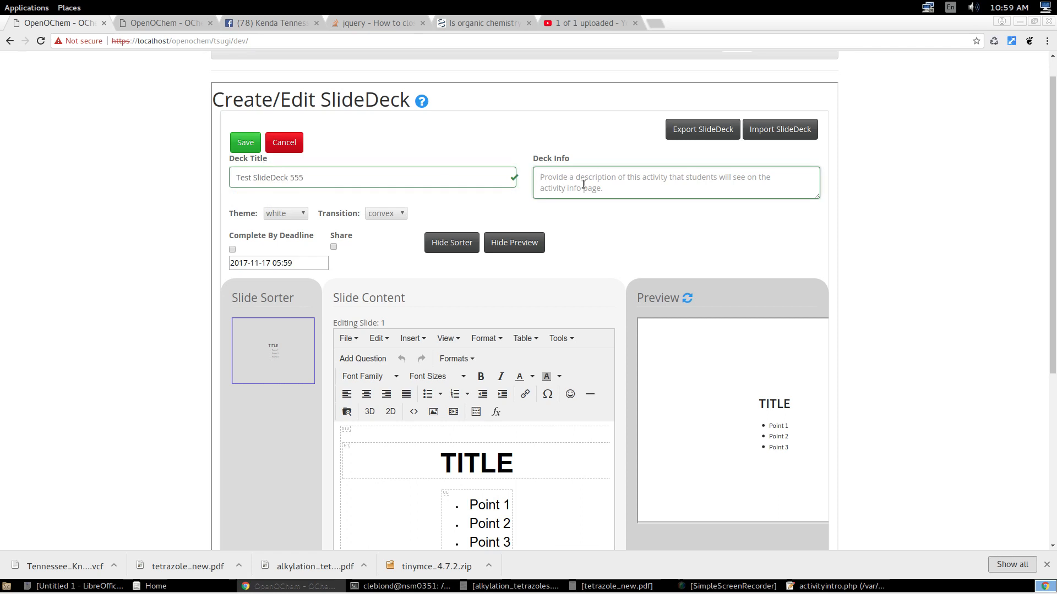
# Select the white theme and the convex transition for the slide deck.
pyautogui.click(303, 214)
pyautogui.click(295, 240)
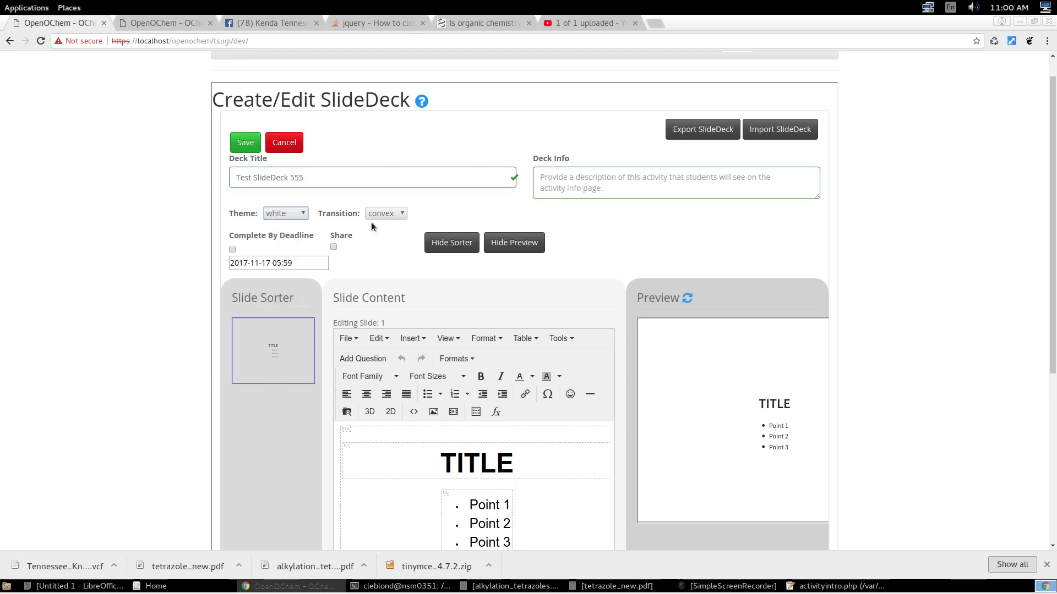
pyautogui.click(401, 215)
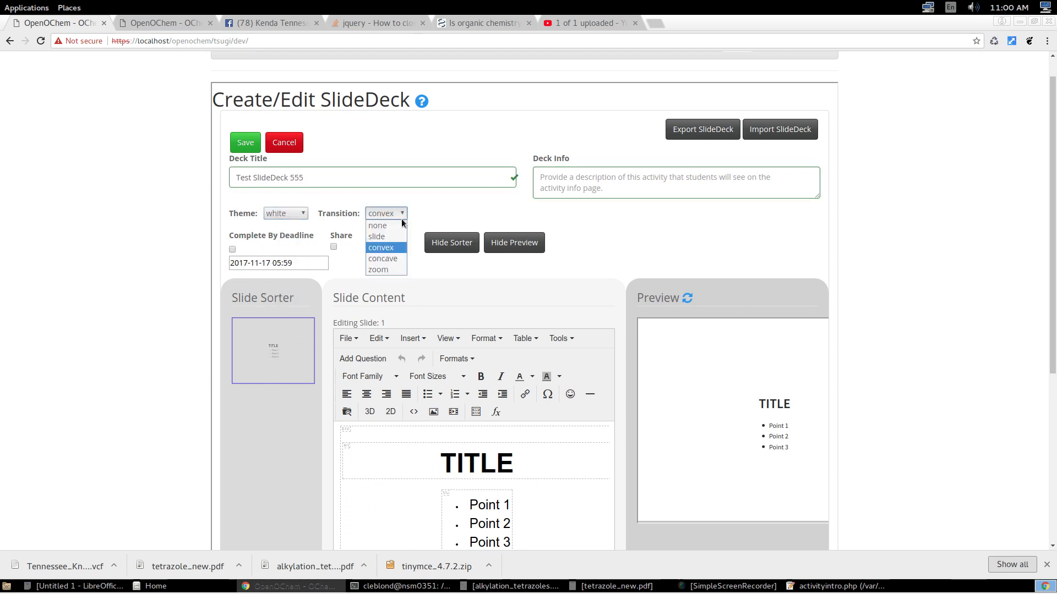
pyautogui.click(400, 251)
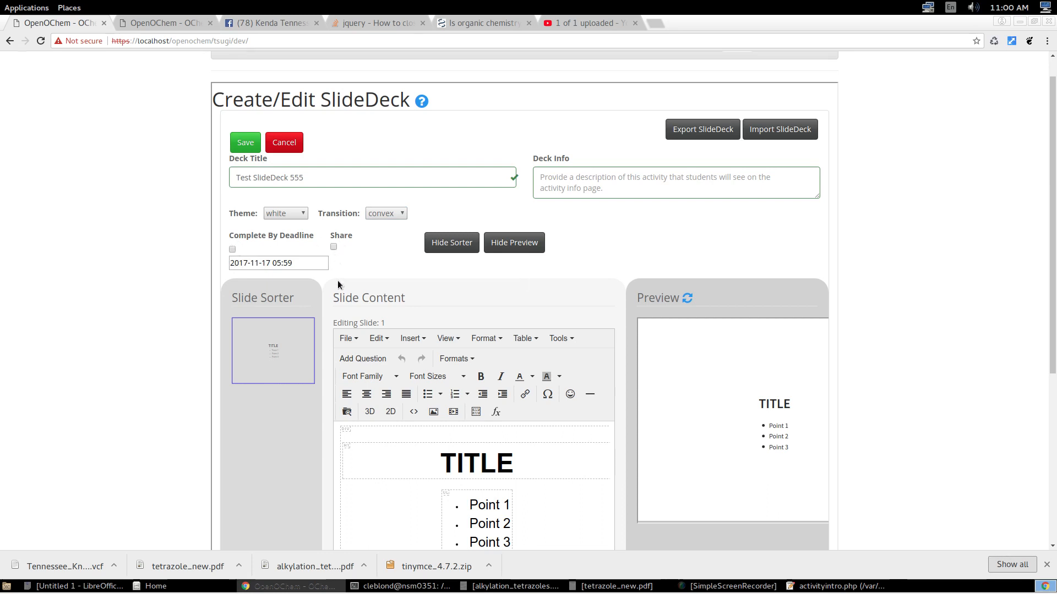
# Add a new slide after the first slide in the sorter.
pyautogui.scroll(-3, 341, 279)
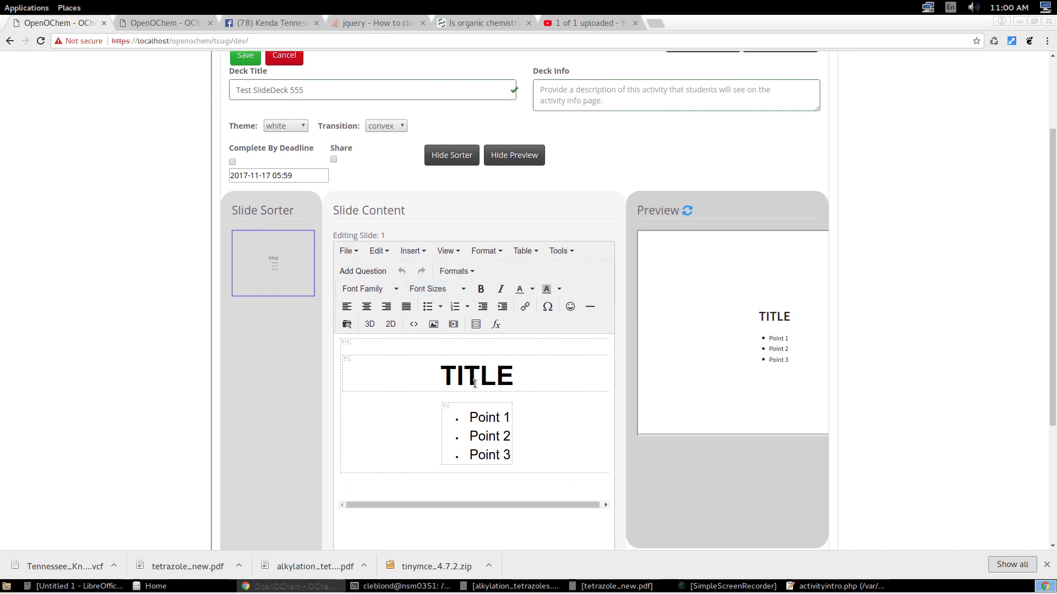
pyautogui.click(518, 370)
pyautogui.rightClick(277, 267)
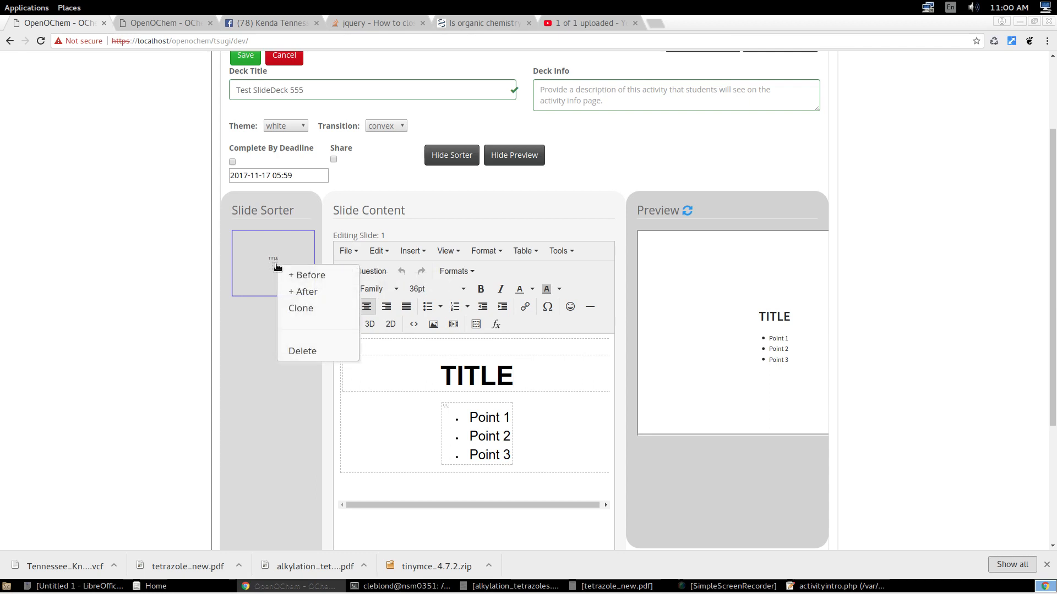
pyautogui.click(305, 292)
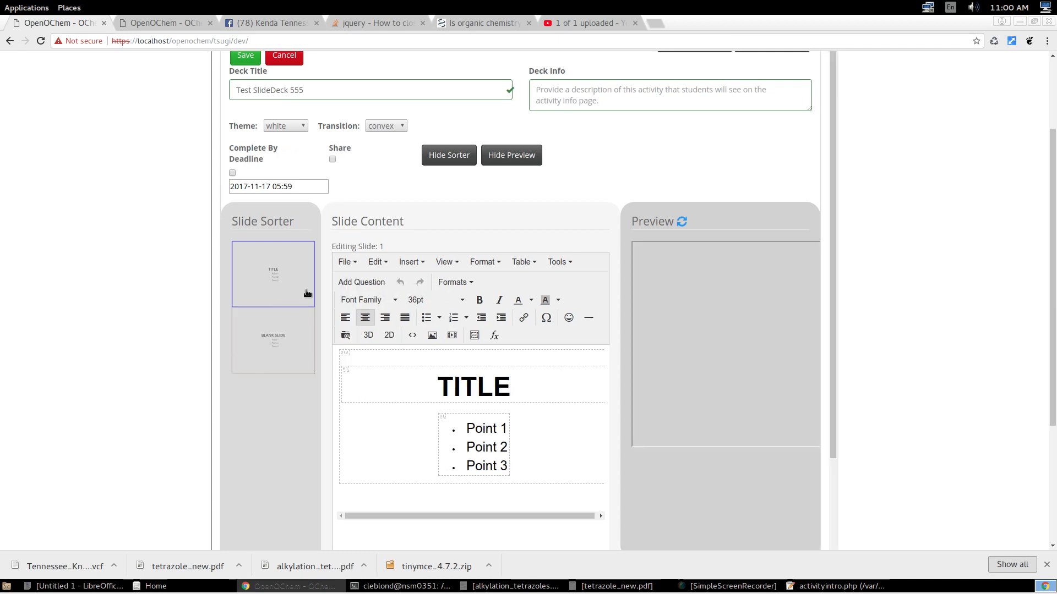
# Switch between the first and second slides in the sorter, ending on the first slide.
pyautogui.click(289, 344)
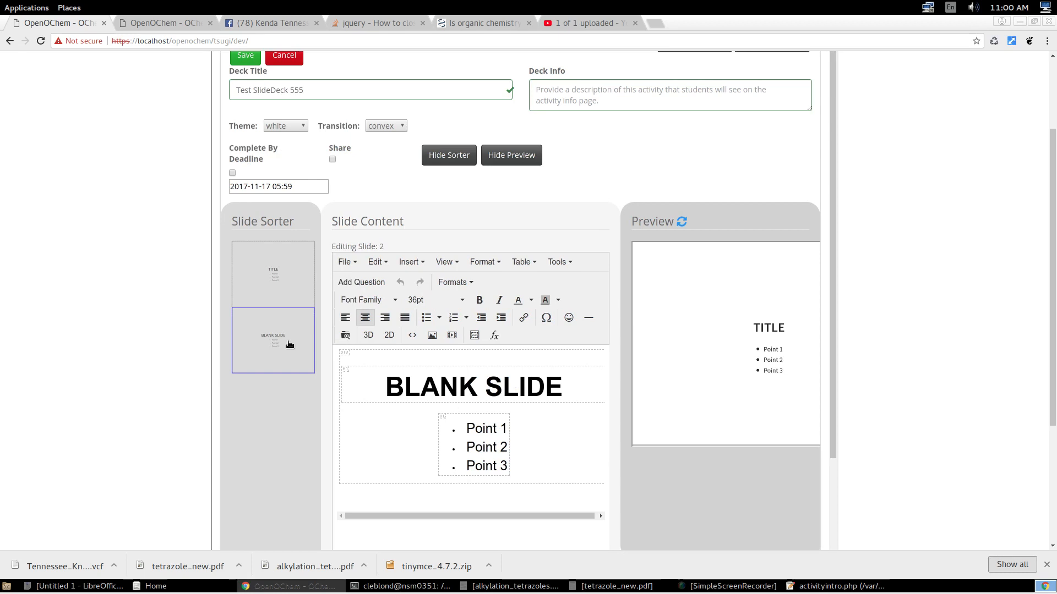
pyautogui.click(284, 275)
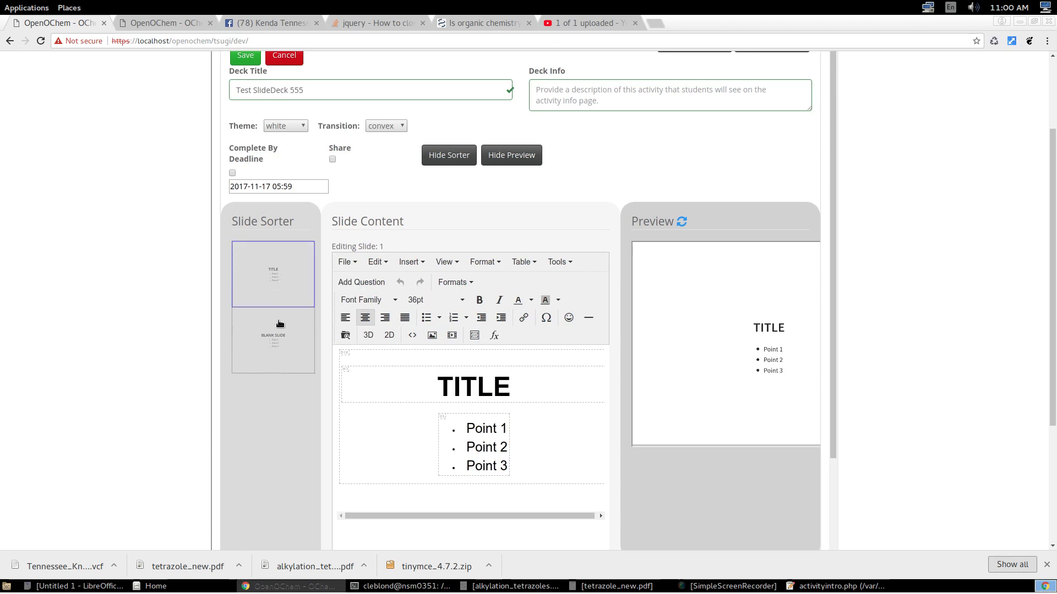
pyautogui.click(279, 324)
pyautogui.click(277, 279)
# Hide the preview and change the first slide's heading to "TITLE 123".
pyautogui.click(511, 155)
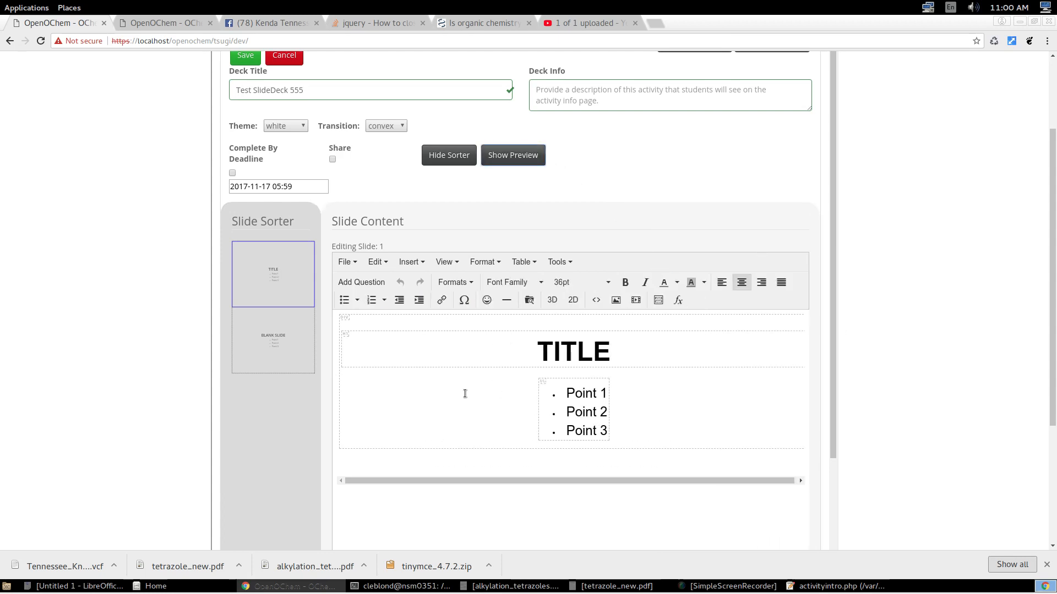
pyautogui.click(618, 353)
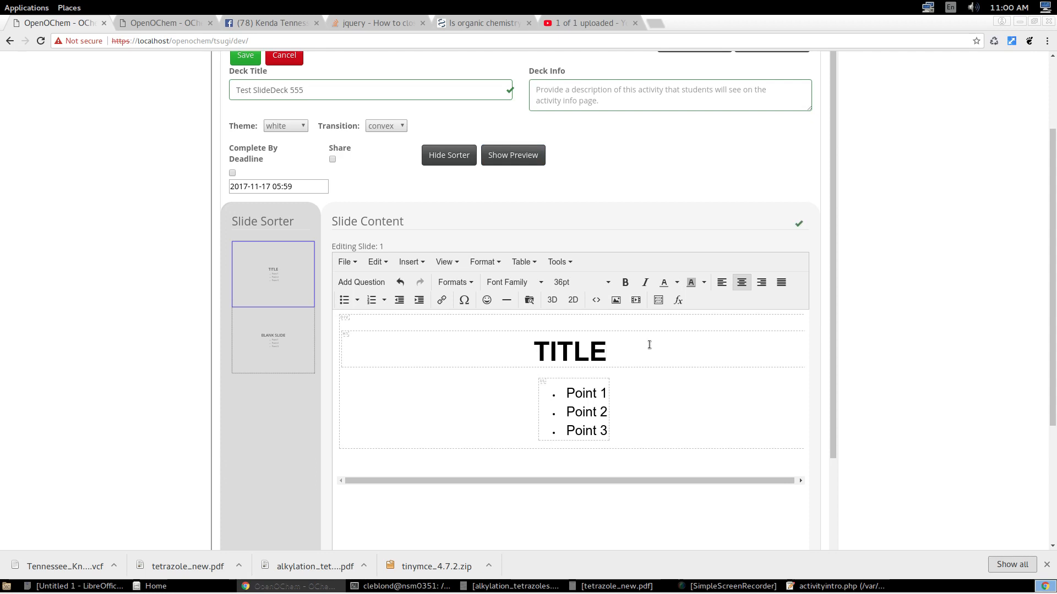
pyautogui.write('123')
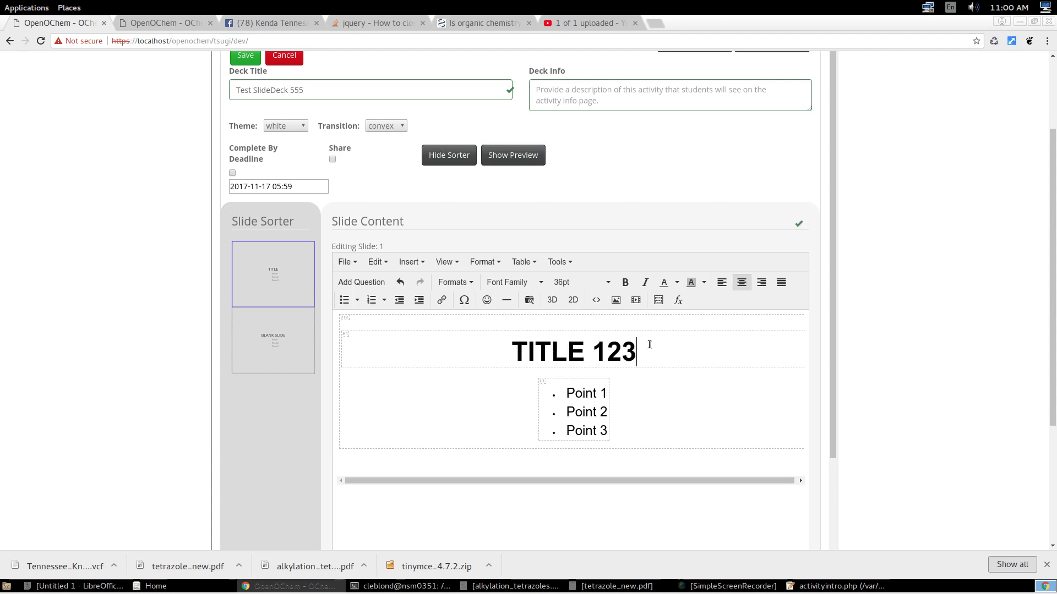
# Alternate between the two slides in the sorter to check their content, ending on the second slide.
pyautogui.click(301, 336)
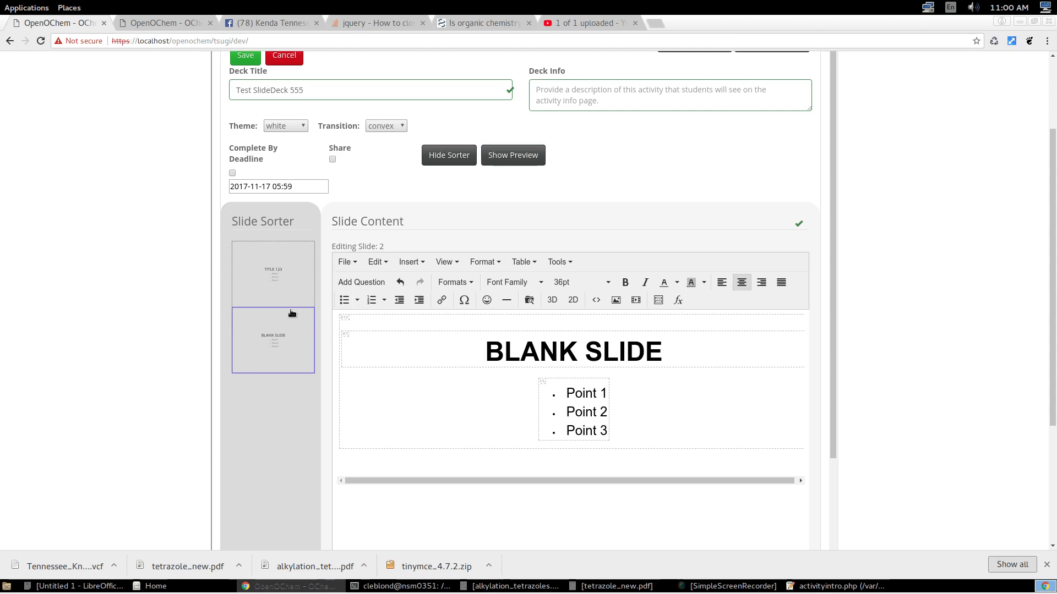
pyautogui.click(295, 286)
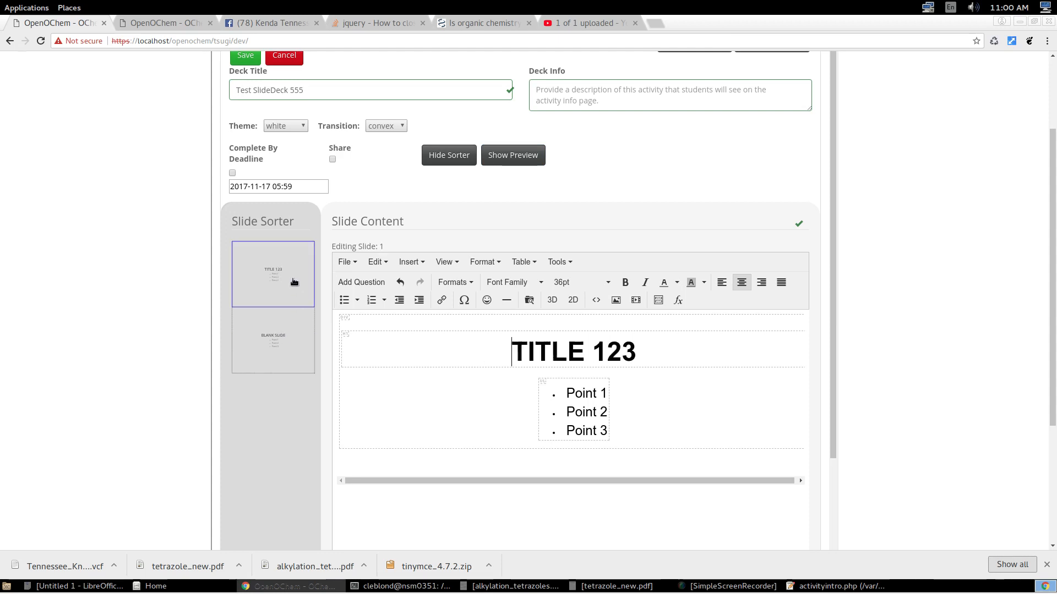
pyautogui.click(292, 336)
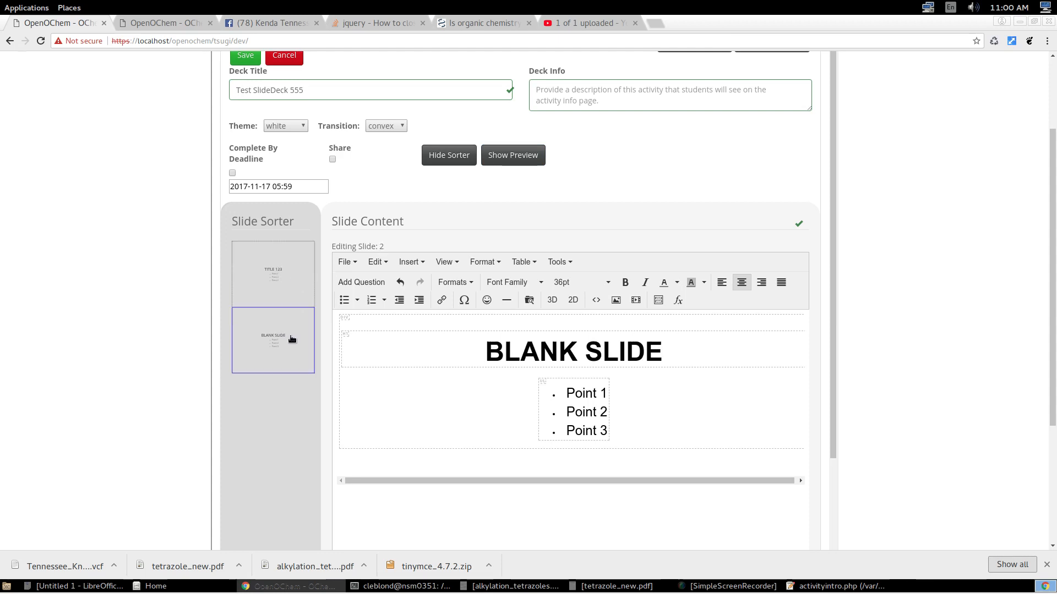
pyautogui.click(284, 284)
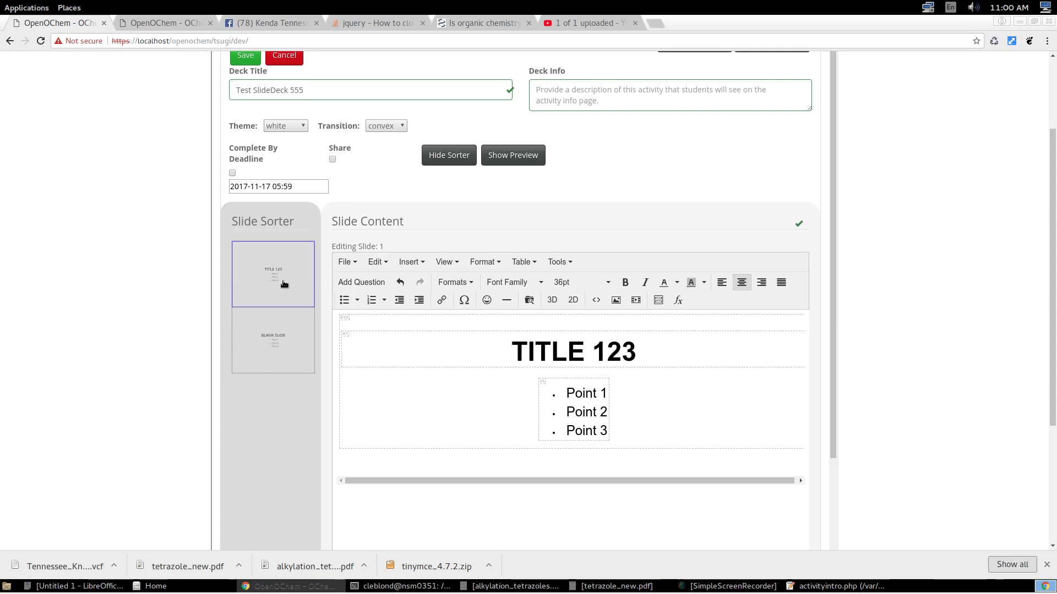
pyautogui.click(286, 334)
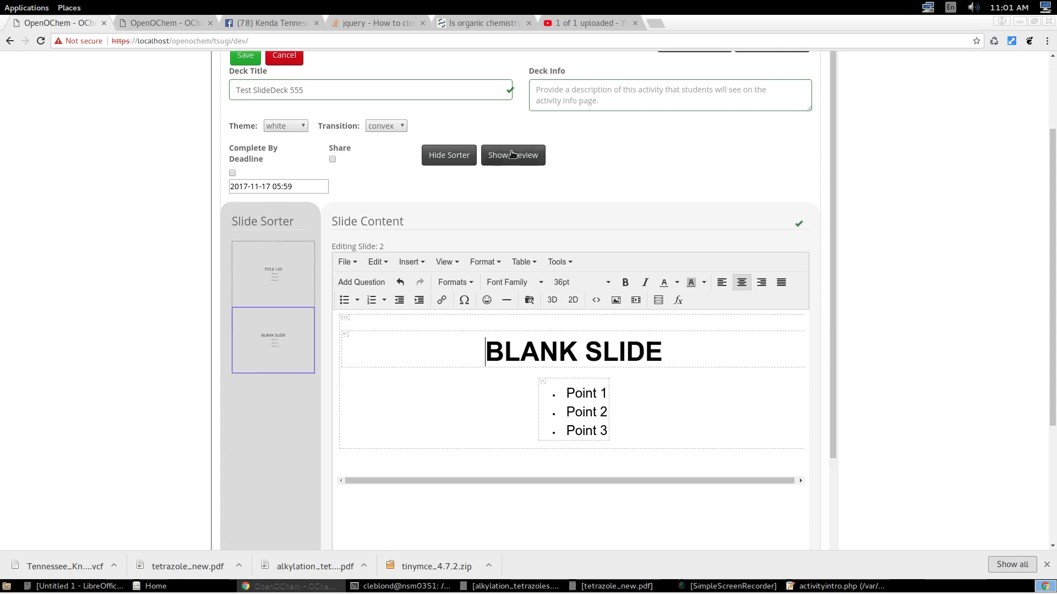
# Hide the slide sorter, show the preview again and refresh it.
pyautogui.click(459, 155)
pyautogui.click(504, 155)
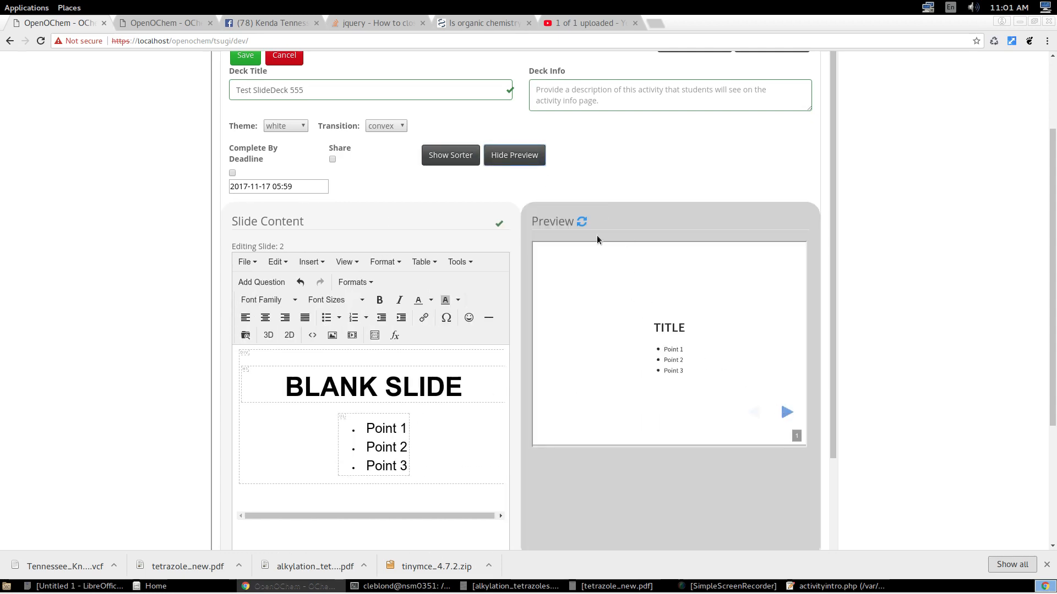
pyautogui.click(582, 222)
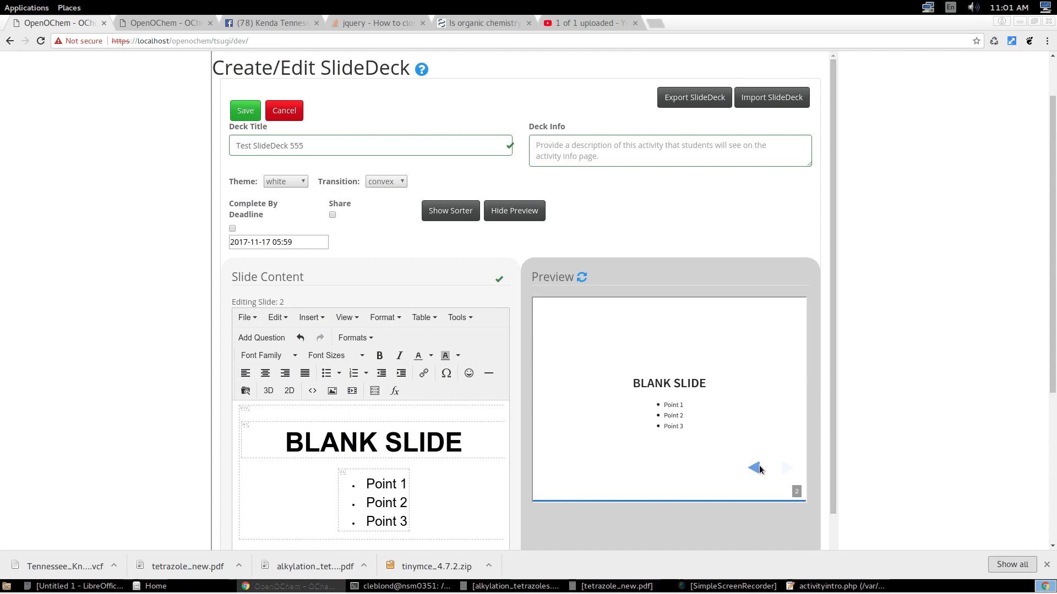
# Page back and forth between the two slides in the preview to check the transition, ending on the first slide.
pyautogui.click(753, 467)
pyautogui.click(788, 468)
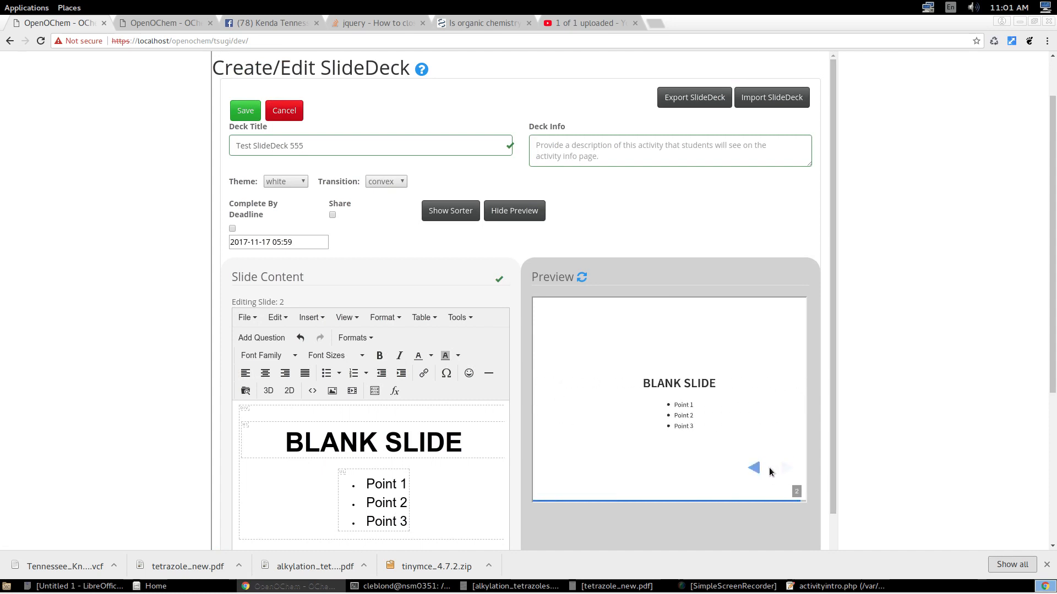
pyautogui.click(753, 467)
pyautogui.click(782, 467)
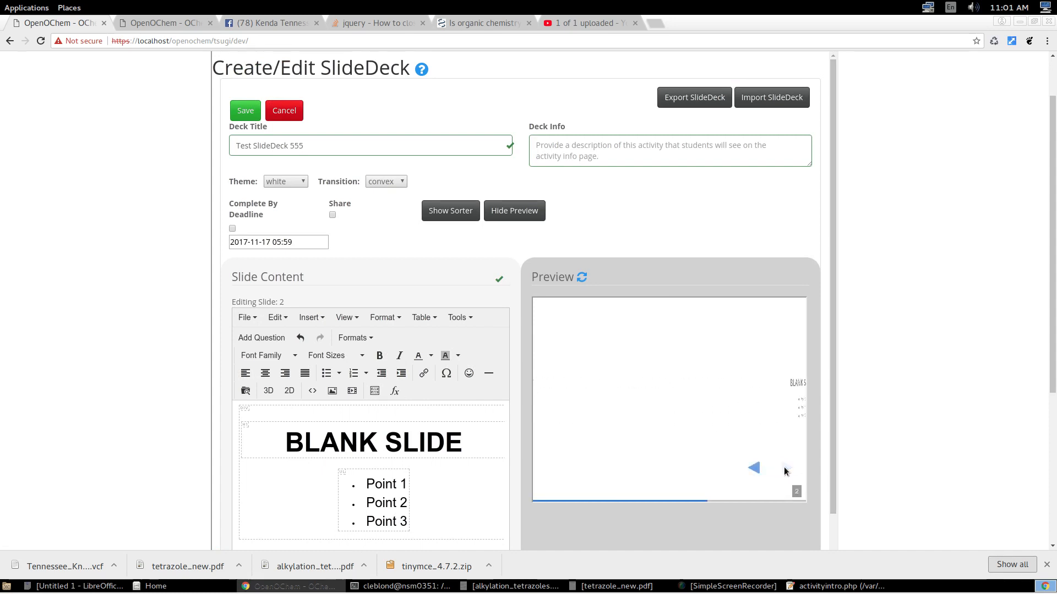
pyautogui.click(755, 467)
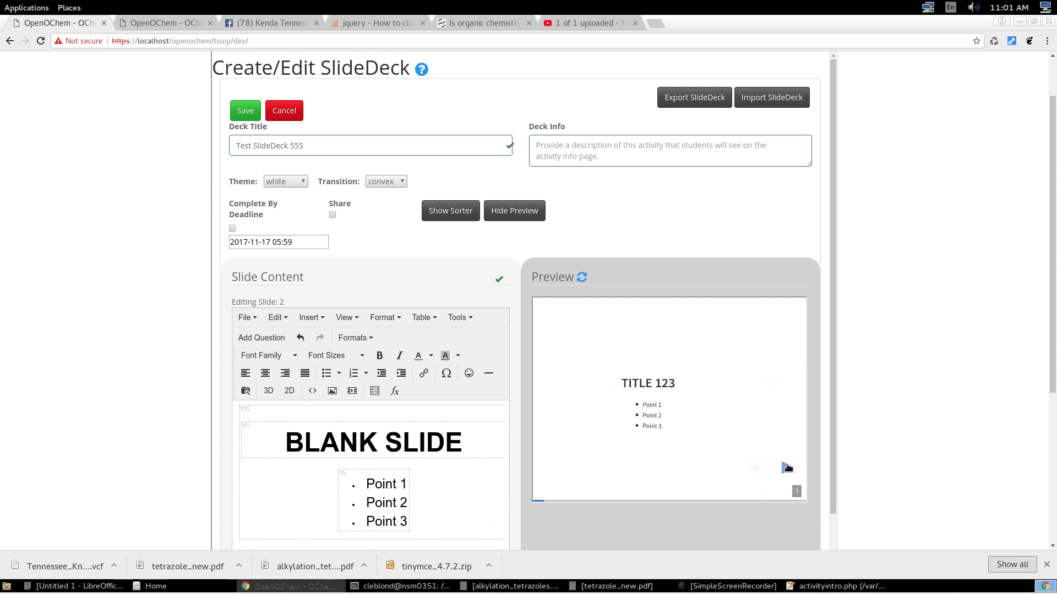
pyautogui.click(788, 467)
pyautogui.click(753, 467)
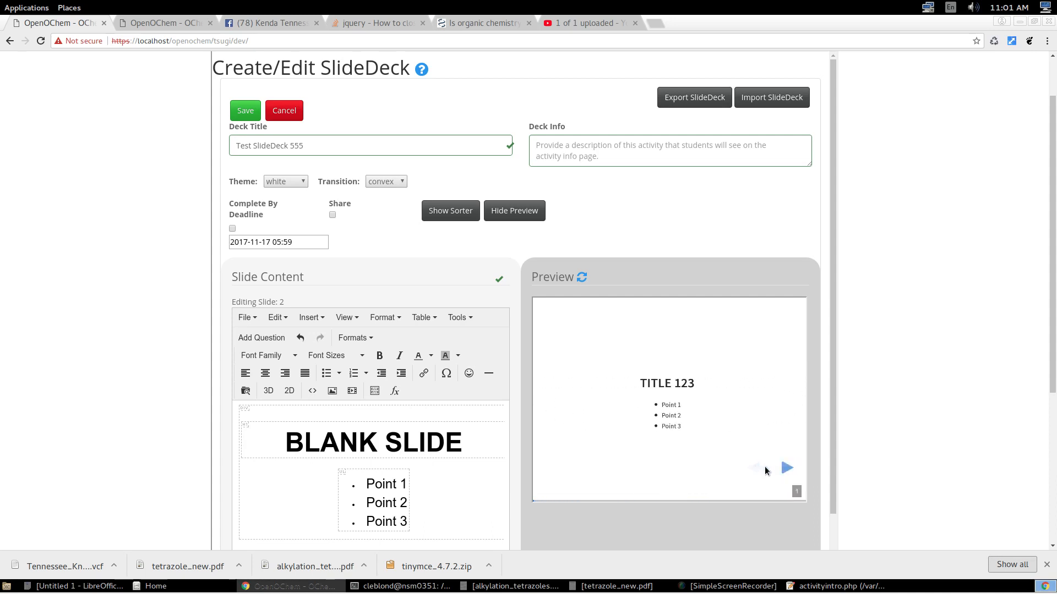
# Show the slide sorter again and delete the three-point bullet list below the heading on the second slide.
pyautogui.click(461, 214)
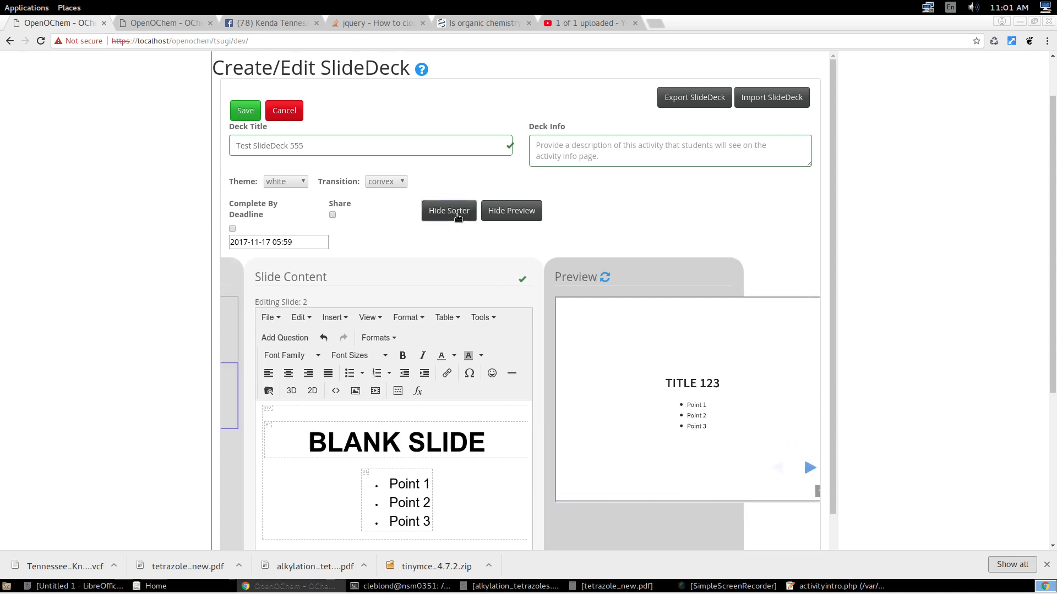
pyautogui.scroll(-3, 346, 382)
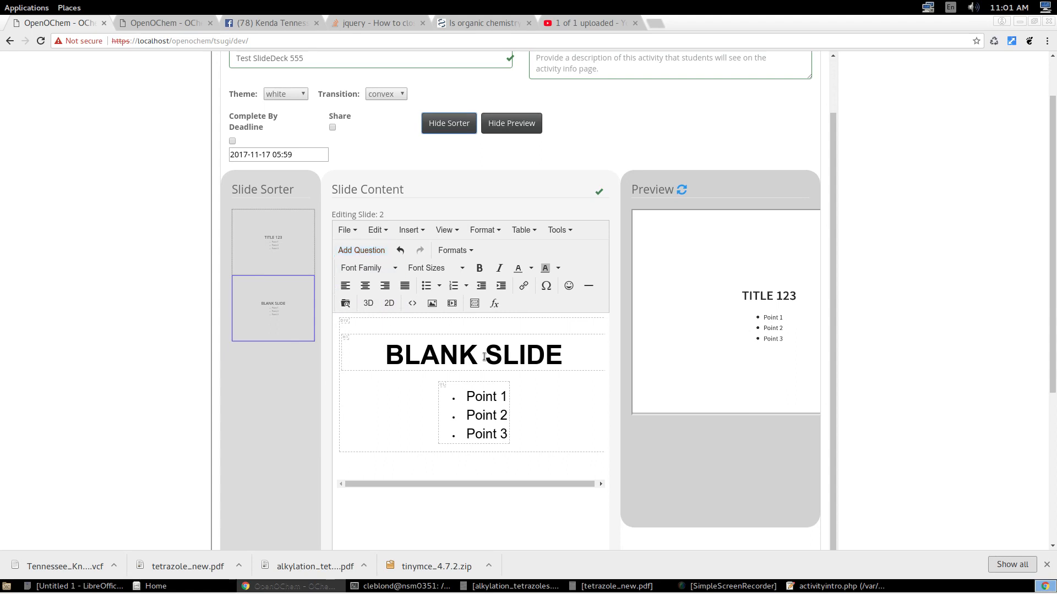
pyautogui.click(504, 432)
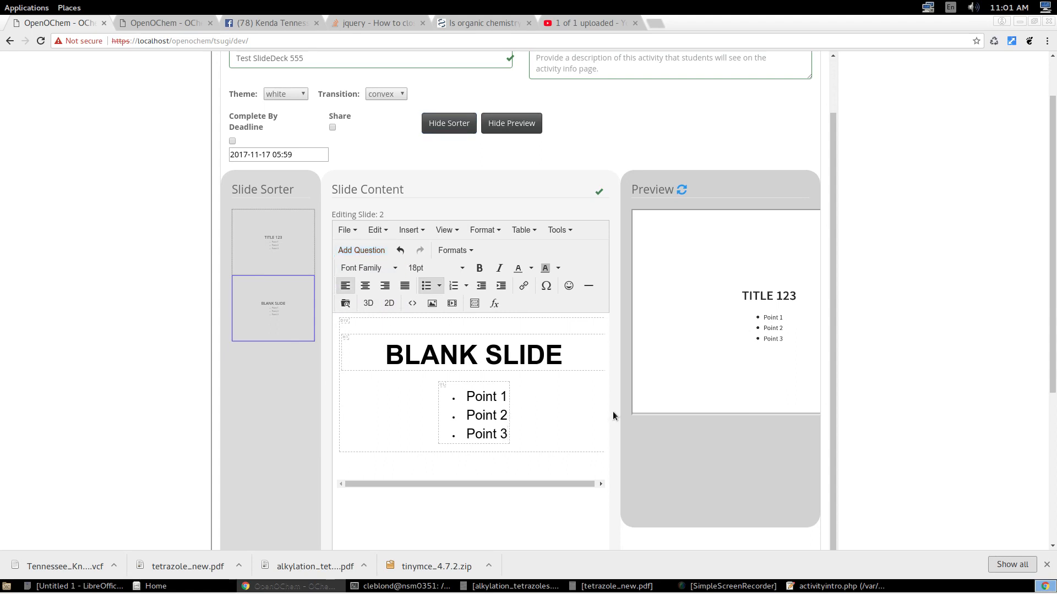
pyautogui.press('BackSpace')
pyautogui.press('BackSpace')
pyautogui.press('BackSpace')
pyautogui.press('BackSpace')
pyautogui.press('BackSpace')
pyautogui.press('BackSpace')
pyautogui.press('BackSpace')
pyautogui.press('BackSpace')
pyautogui.press('BackSpace')
pyautogui.press('BackSpace')
pyautogui.press('BackSpace')
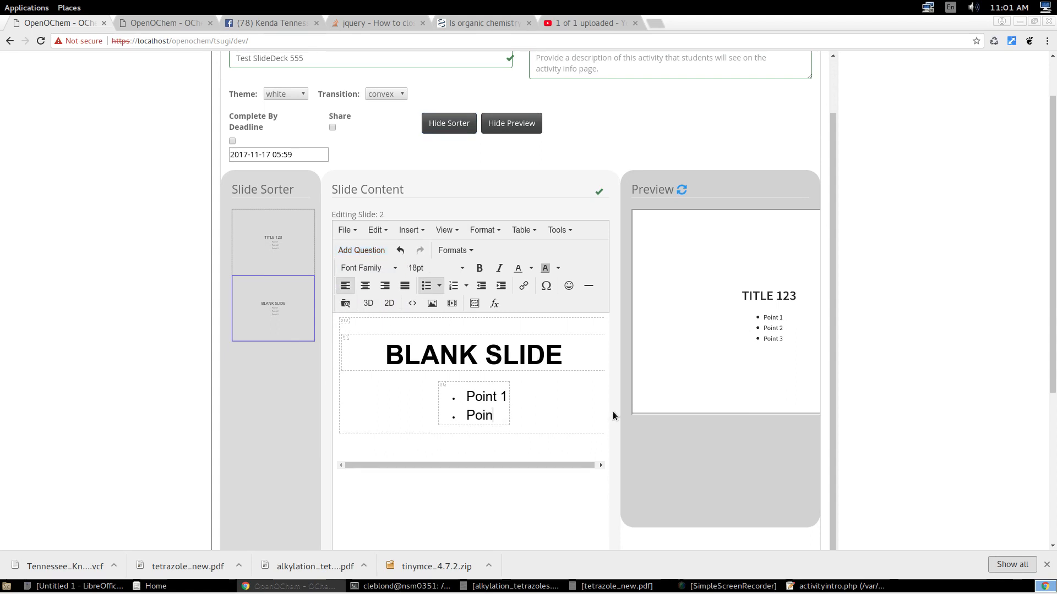
pyautogui.press('BackSpace')
pyautogui.press('BackSpace')
pyautogui.press('BackSpace')
pyautogui.press('BackSpace')
pyautogui.press('BackSpace')
pyautogui.press('BackSpace')
pyautogui.press('BackSpace')
pyautogui.press('BackSpace')
pyautogui.press('BackSpace')
pyautogui.press('BackSpace')
pyautogui.press('BackSpace')
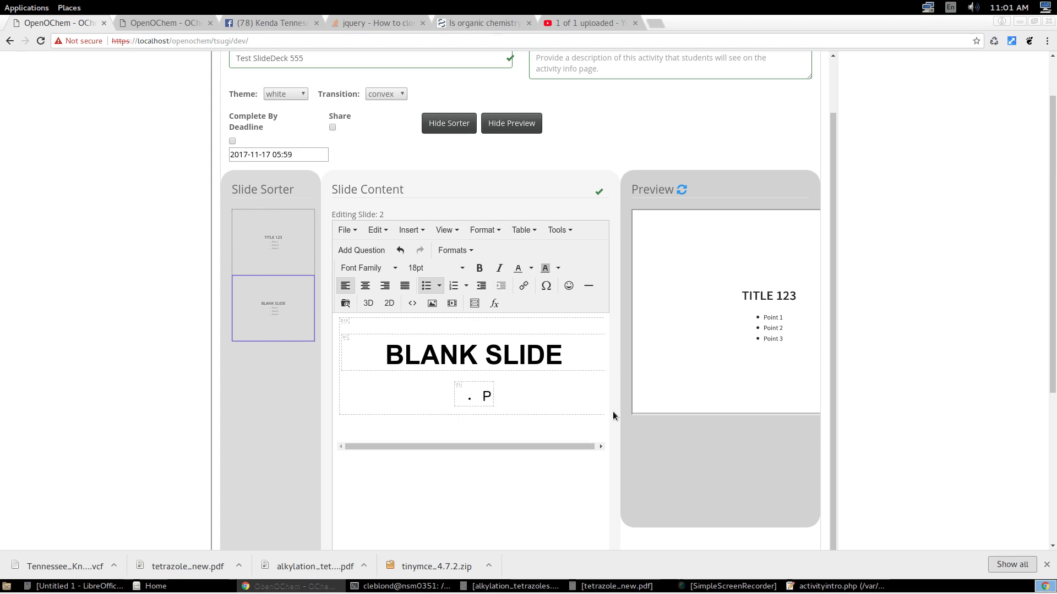
pyautogui.press('BackSpace')
pyautogui.press('BackSpace')
pyautogui.press('BackSpace')
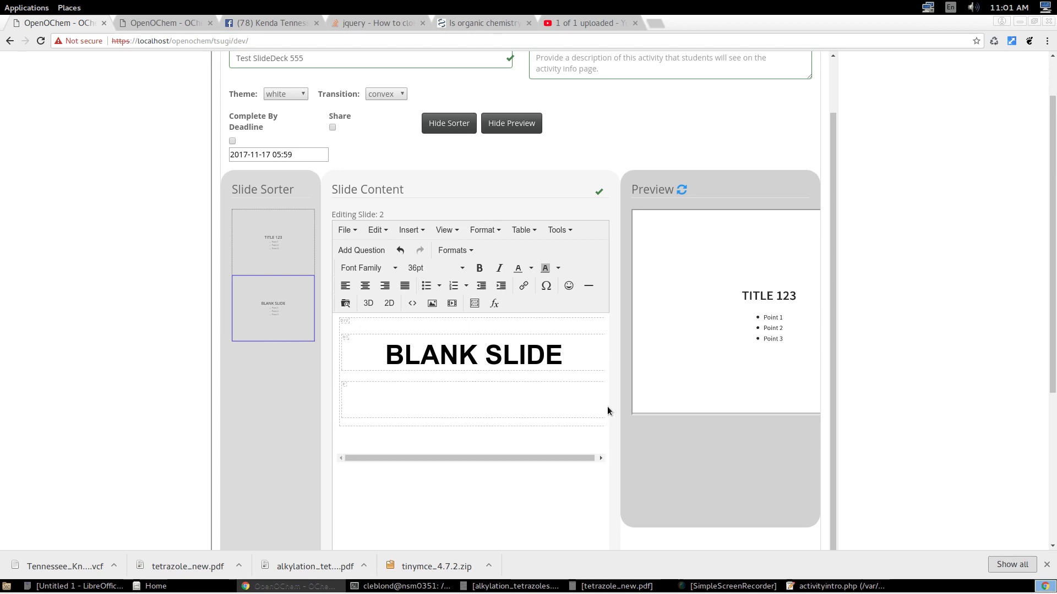
# Insert the question bank item "Draw monodeuterocyclohexane" below the second slide's heading, and switch to the first slide.
pyautogui.click(361, 250)
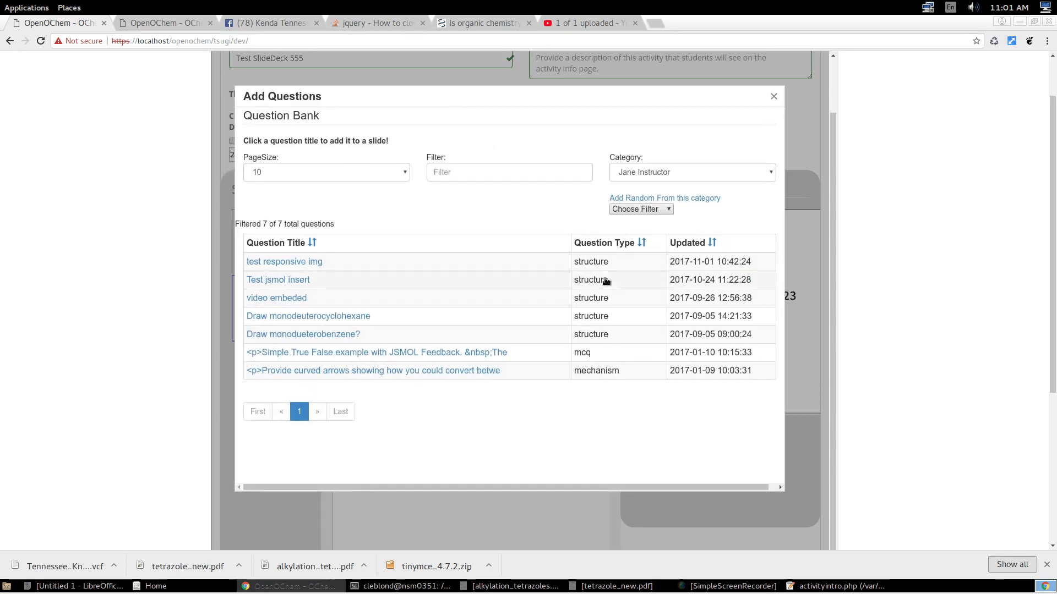
pyautogui.click(340, 317)
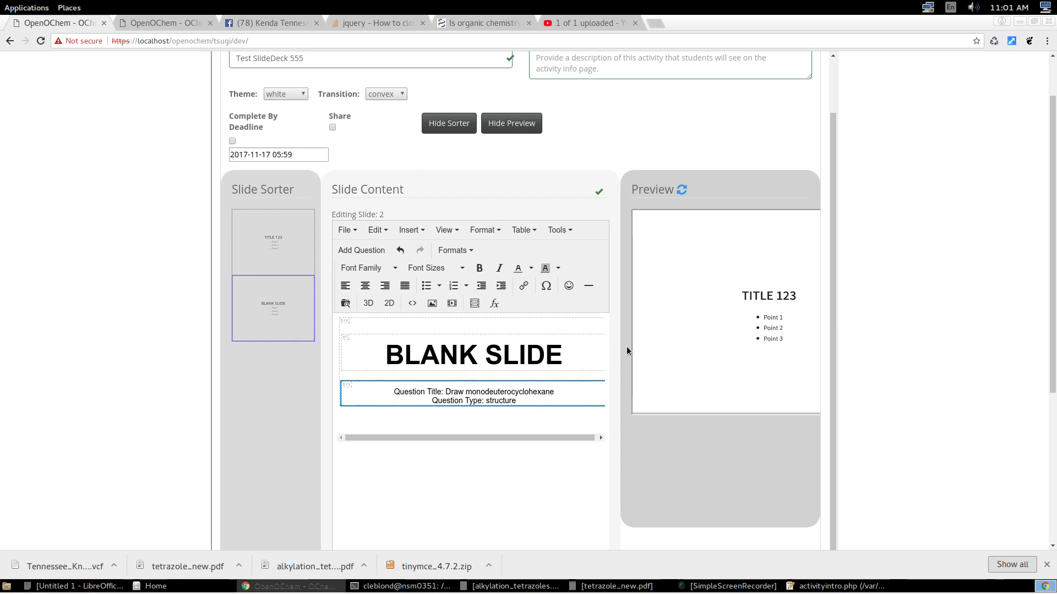
pyautogui.click(286, 239)
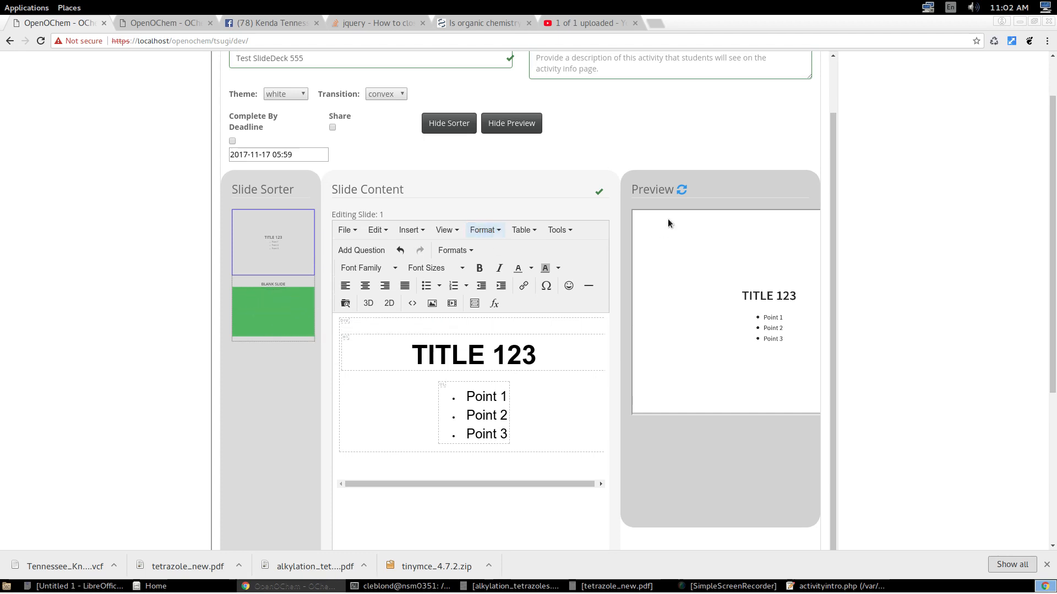
# Hide the slide sorter and check the question slide in the preview, returning to the first slide.
pyautogui.scroll(3, 681, 193)
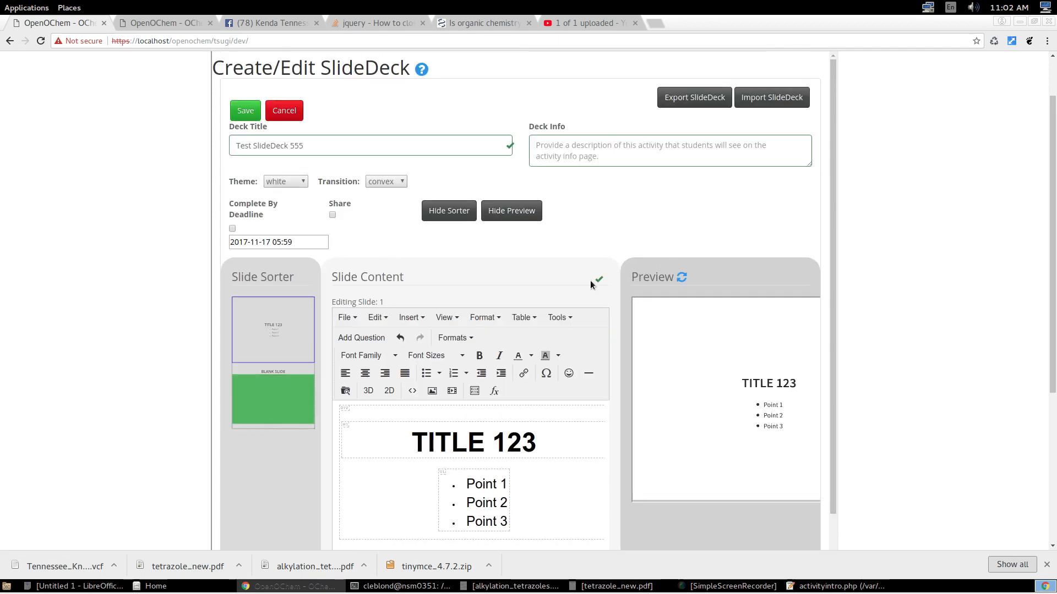
pyautogui.click(448, 211)
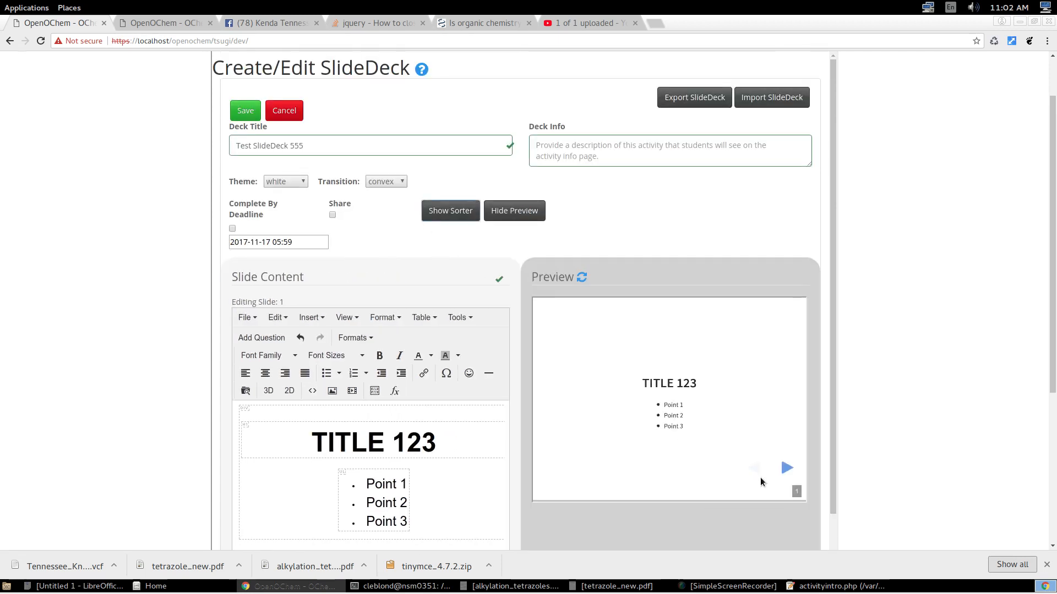
pyautogui.click(786, 467)
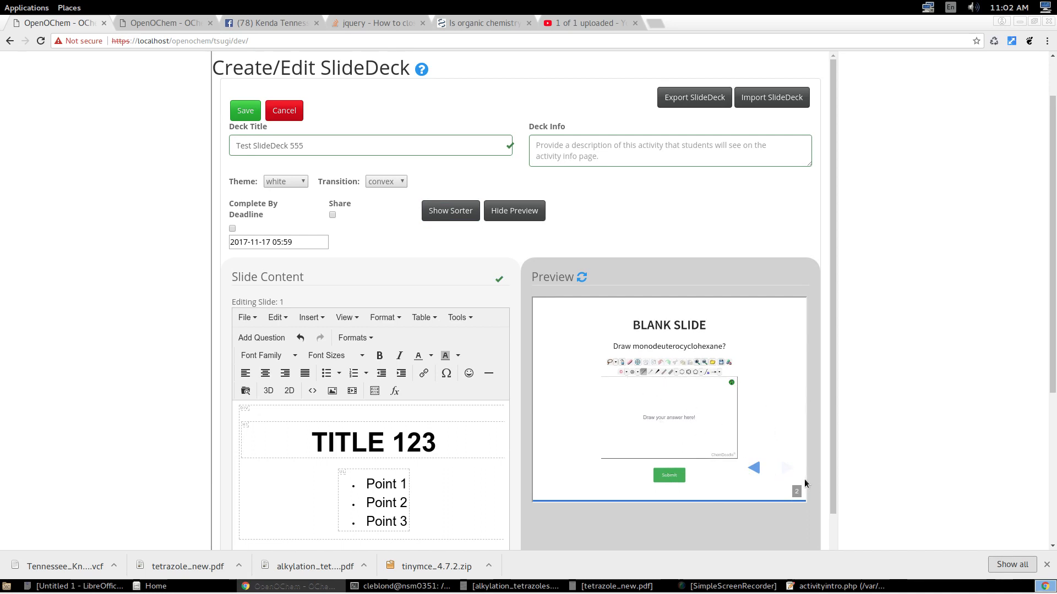
pyautogui.click(758, 467)
pyautogui.scroll(2, 507, 287)
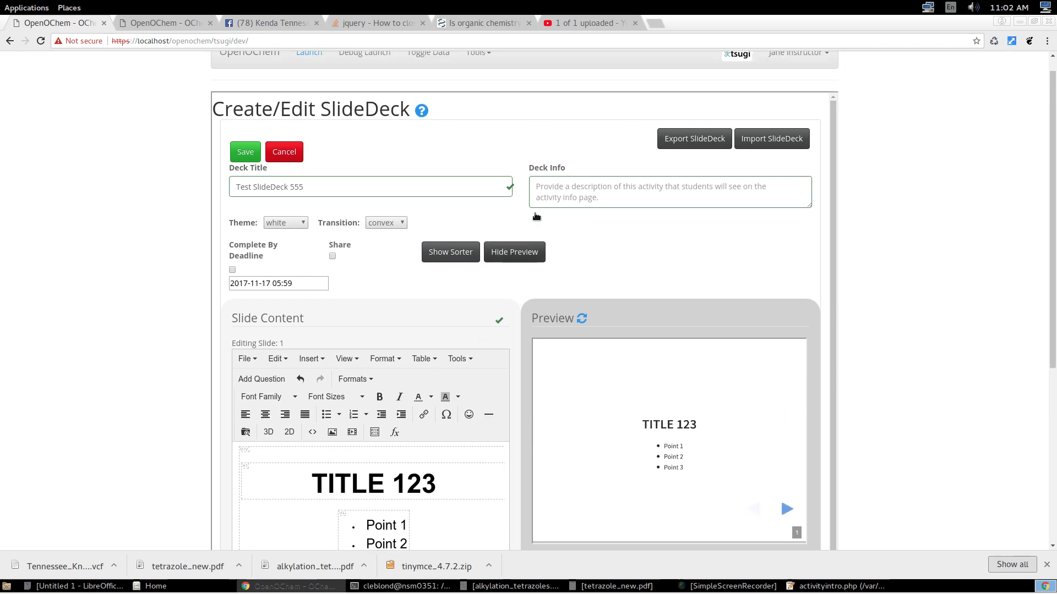
# Show the slide sorter and add a new slide after the second slide.
pyautogui.scroll(-4, 507, 287)
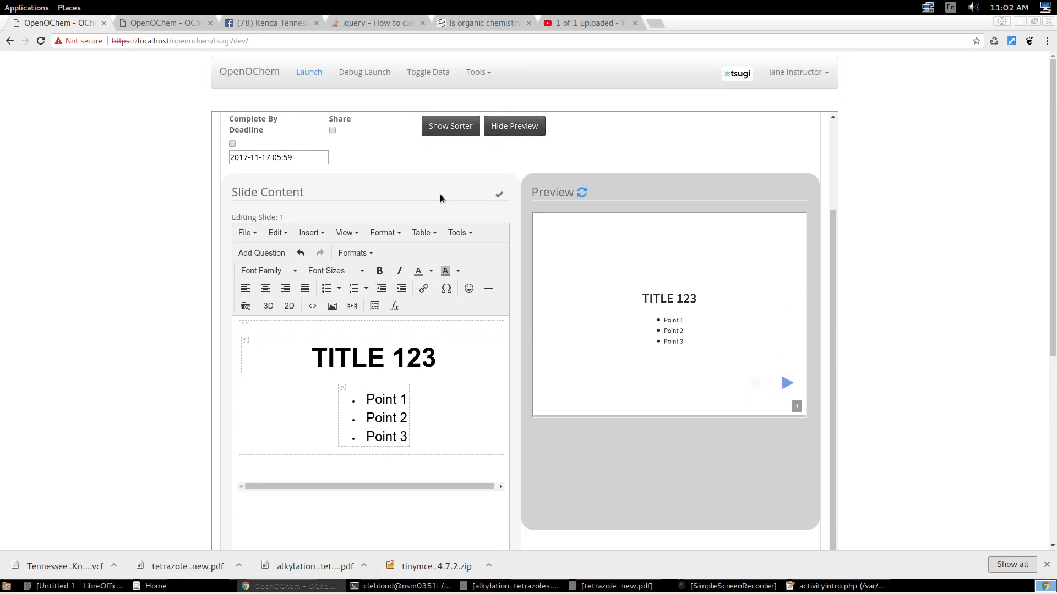
pyautogui.click(462, 134)
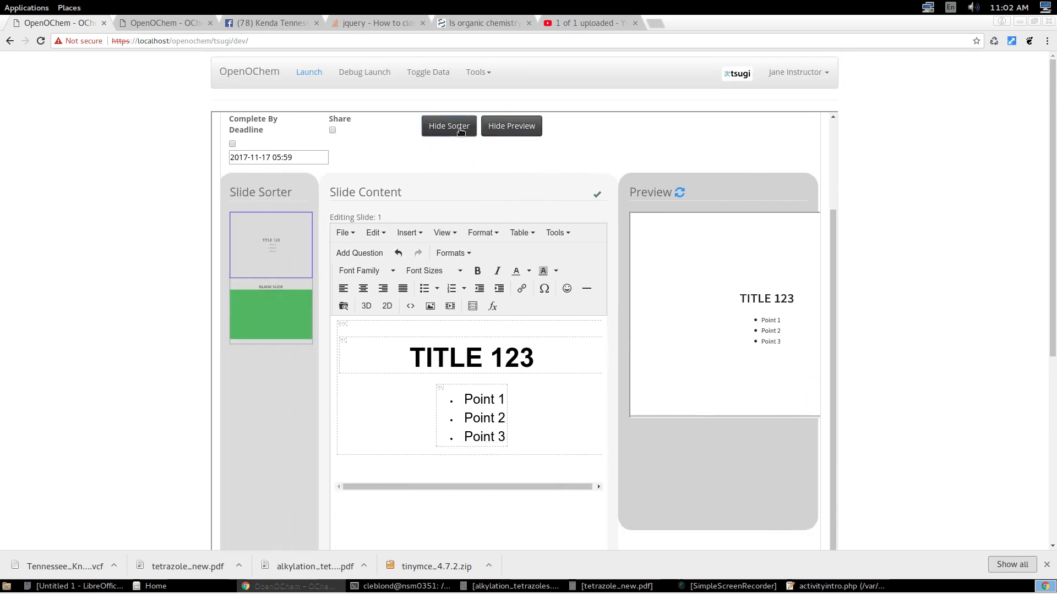
pyautogui.click(264, 316)
pyautogui.rightClick(263, 315)
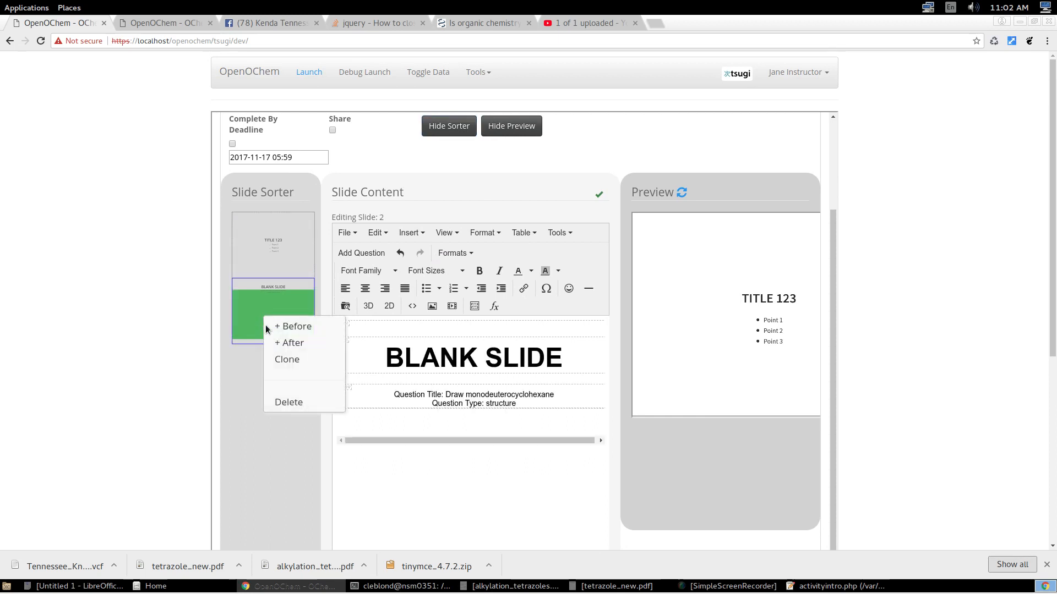
pyautogui.click(290, 342)
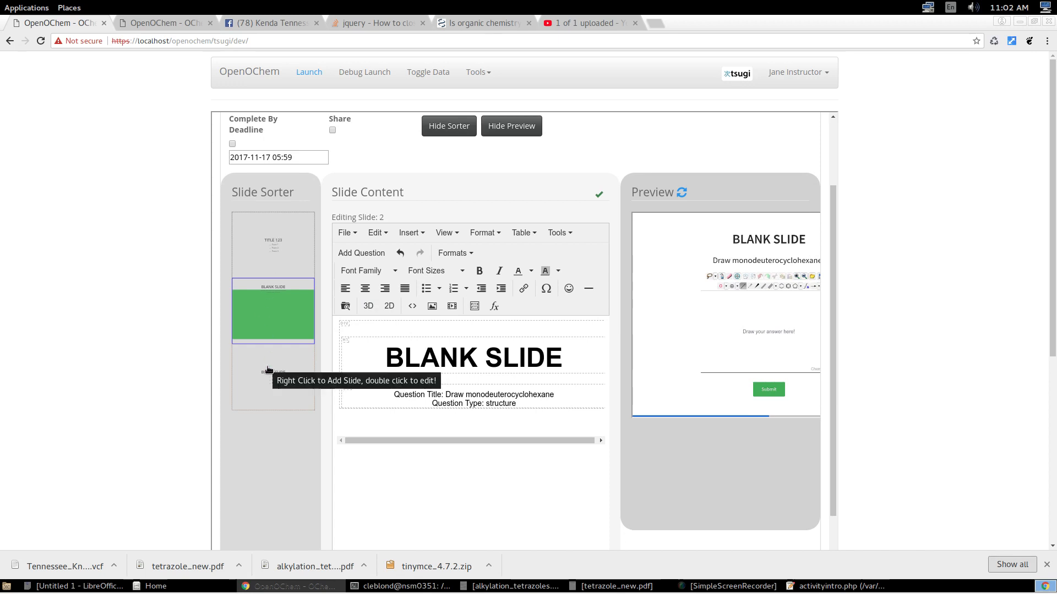
# Save the slide deck and open the info and preview page of "Test SlideDeck 555" from the activities list.
pyautogui.scroll(1, 467, 340)
pyautogui.scroll(4, 467, 340)
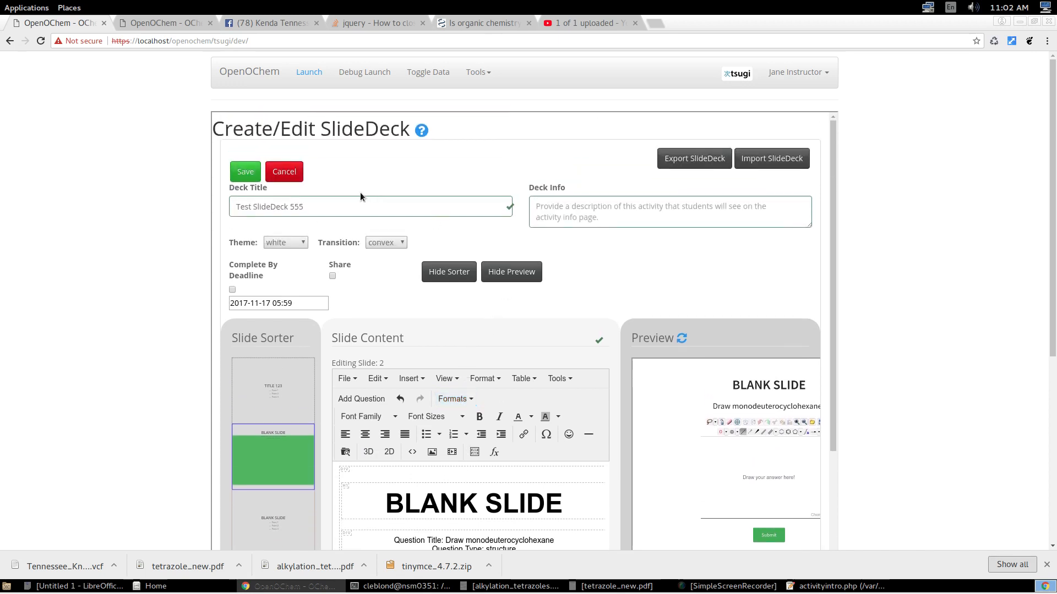
pyautogui.click(249, 171)
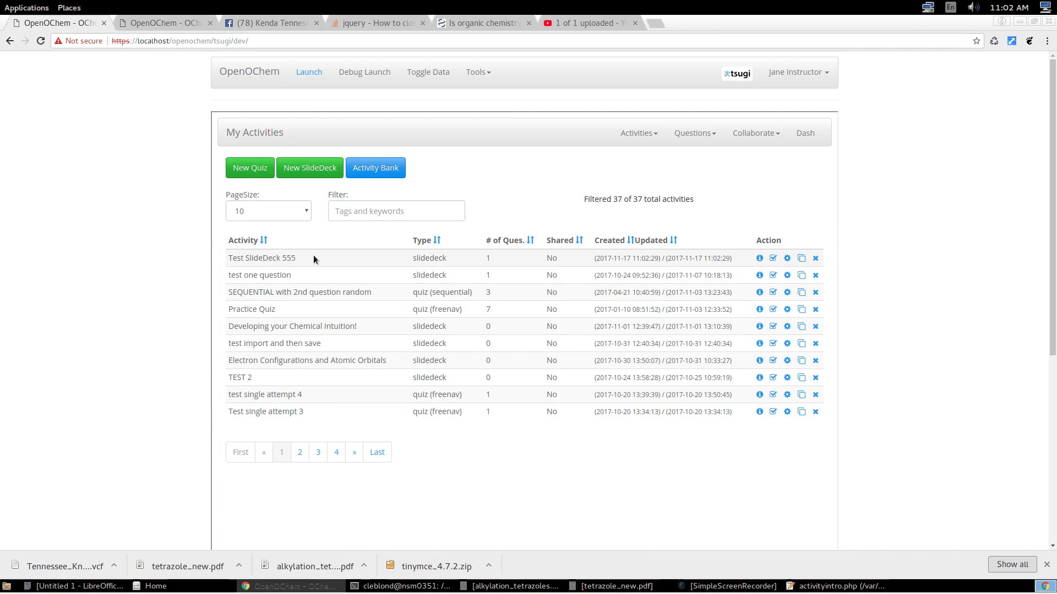
pyautogui.click(760, 259)
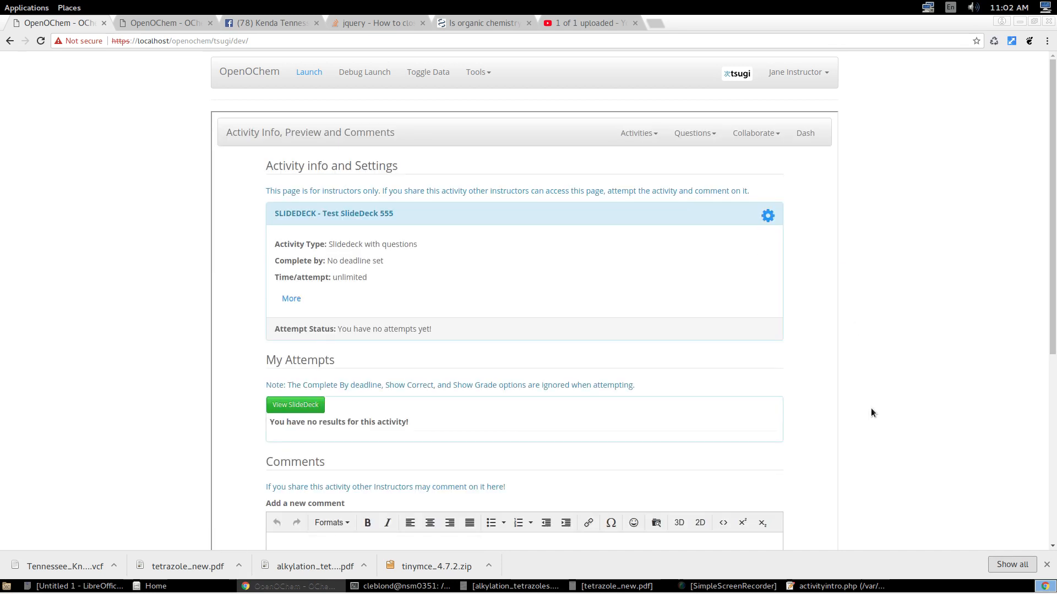
# Look over the activity's settings, attempts and comment sections on the info page.
pyautogui.scroll(-3, 871, 409)
pyautogui.scroll(2, 868, 407)
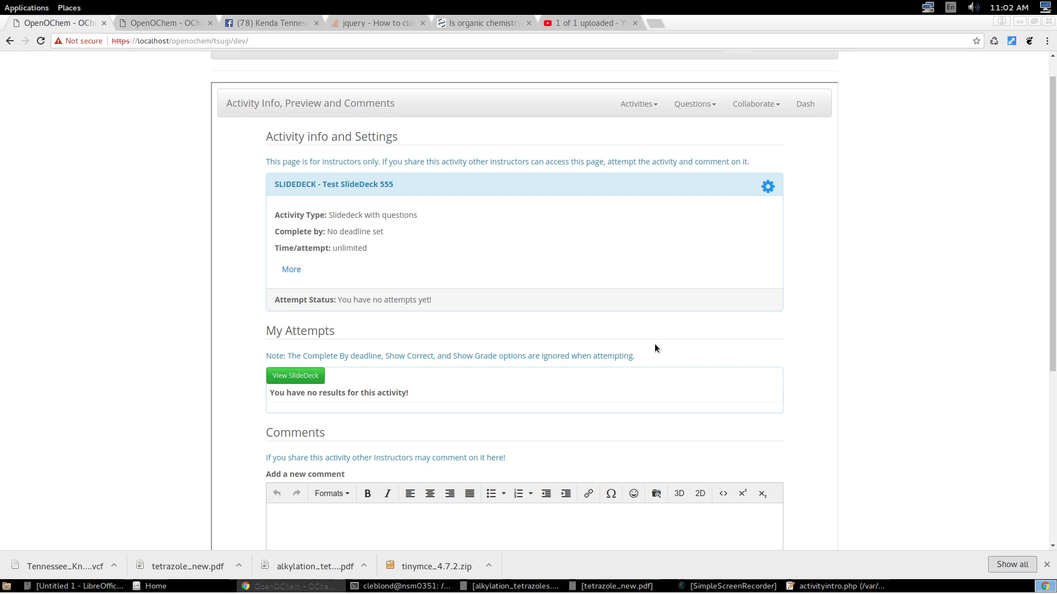
pyautogui.scroll(-3, 654, 345)
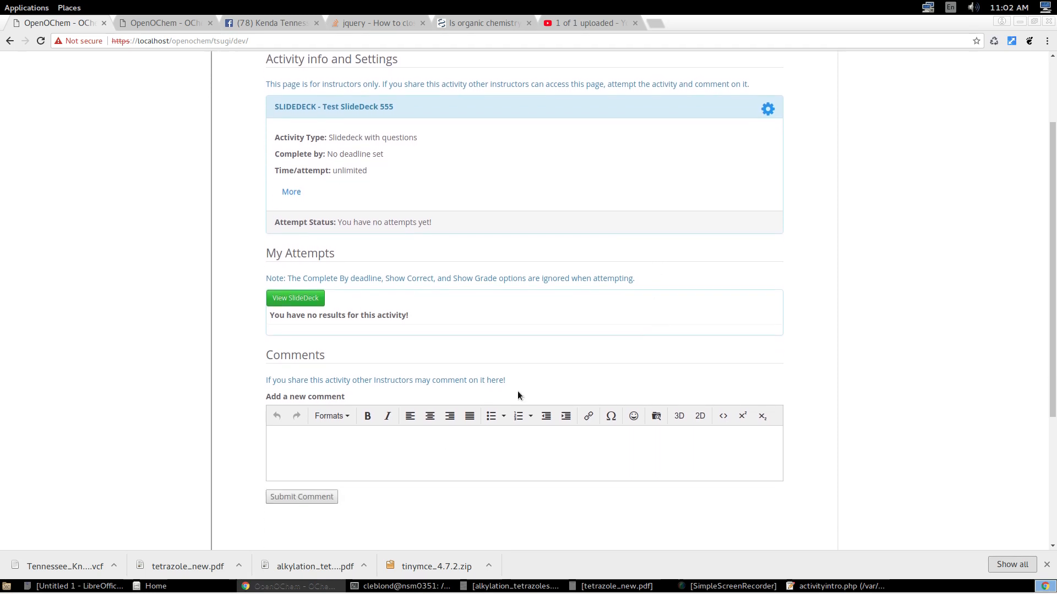
pyautogui.click(413, 428)
pyautogui.scroll(4, 616, 452)
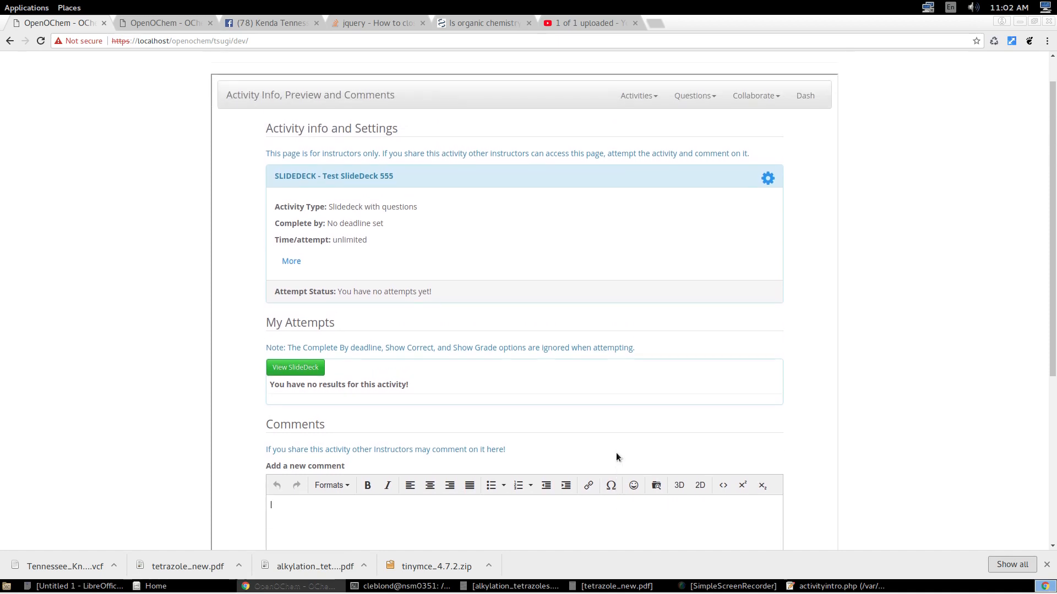
# Open the deck for viewing, go to the question slide and draw a cyclohexane ring with one single-bond substituent.
pyautogui.click(302, 407)
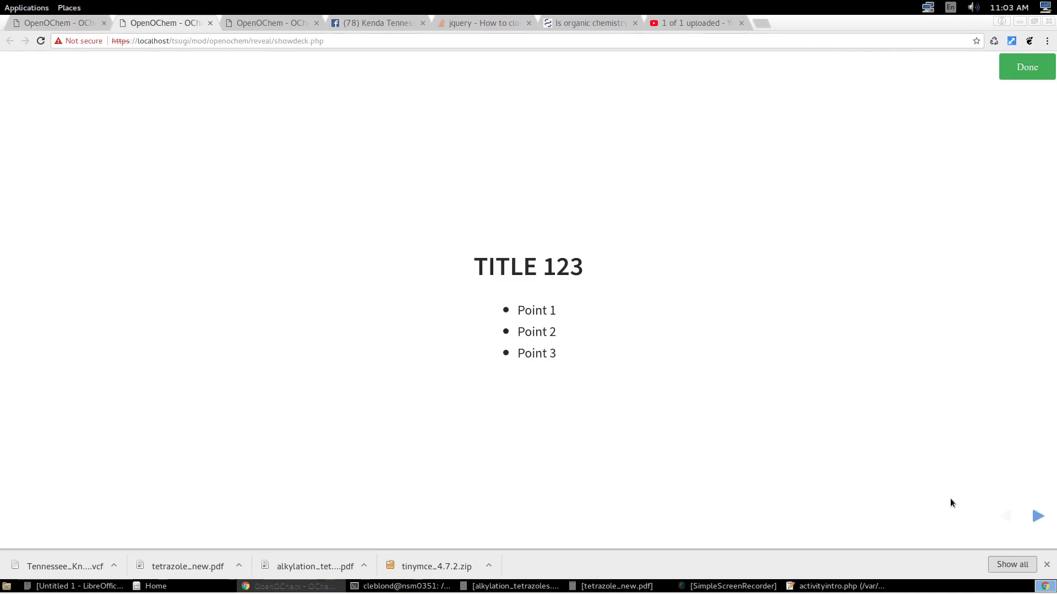
pyautogui.click(1036, 516)
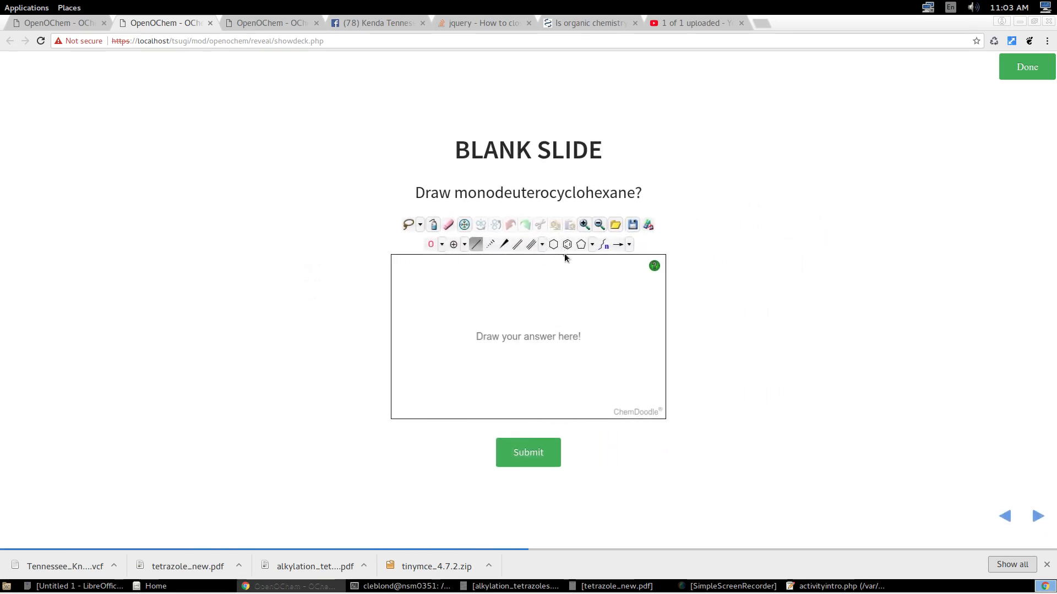
pyautogui.click(554, 245)
pyautogui.click(527, 318)
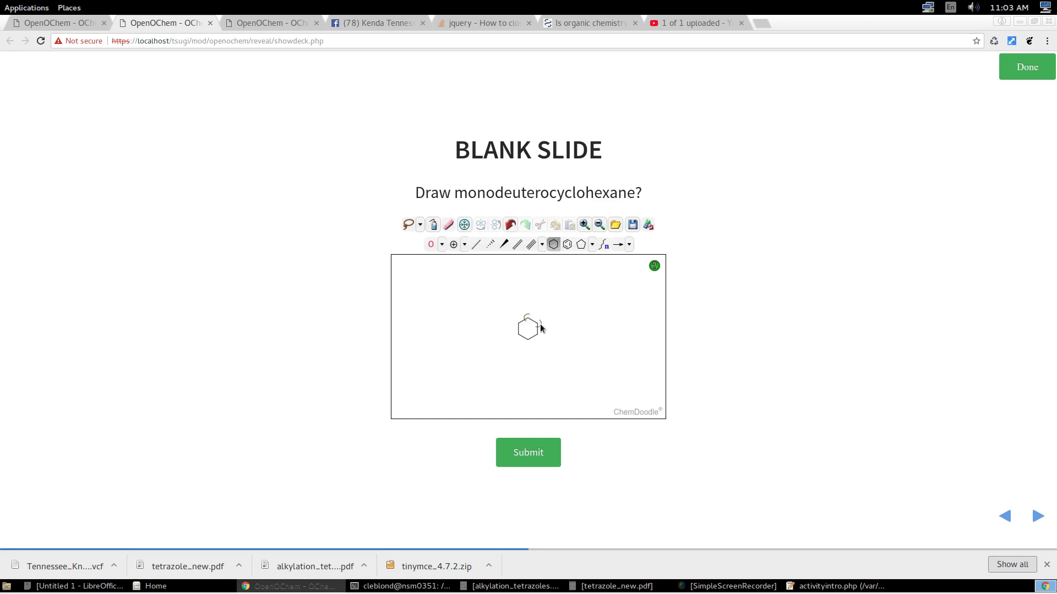
pyautogui.click(476, 244)
pyautogui.click(527, 319)
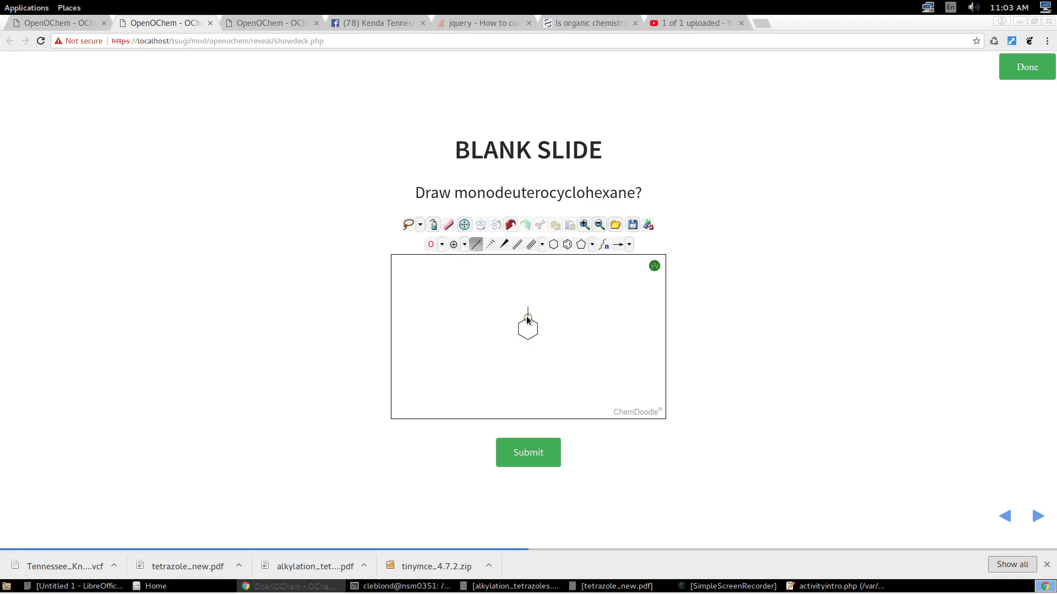
# Label the end of the ring's substituent as deuterium (D) and submit the answer.
pyautogui.click(441, 245)
pyautogui.click(374, 267)
pyautogui.click(527, 307)
pyautogui.click(545, 454)
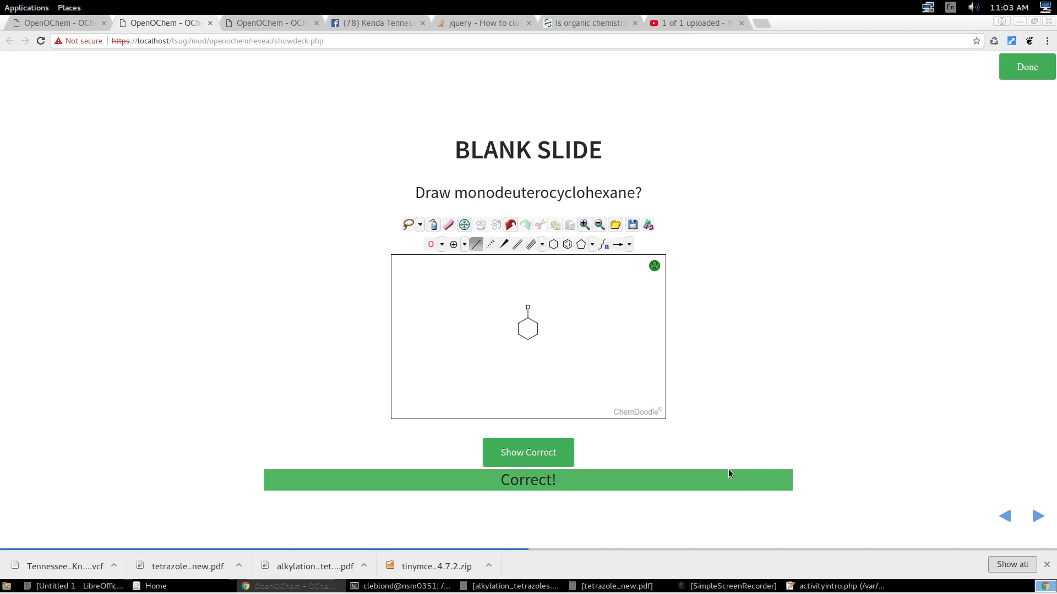
# Page back and forth through the three slides to check them, ending on the question slide, and finish viewing the deck.
pyautogui.click(1037, 515)
pyautogui.click(1005, 518)
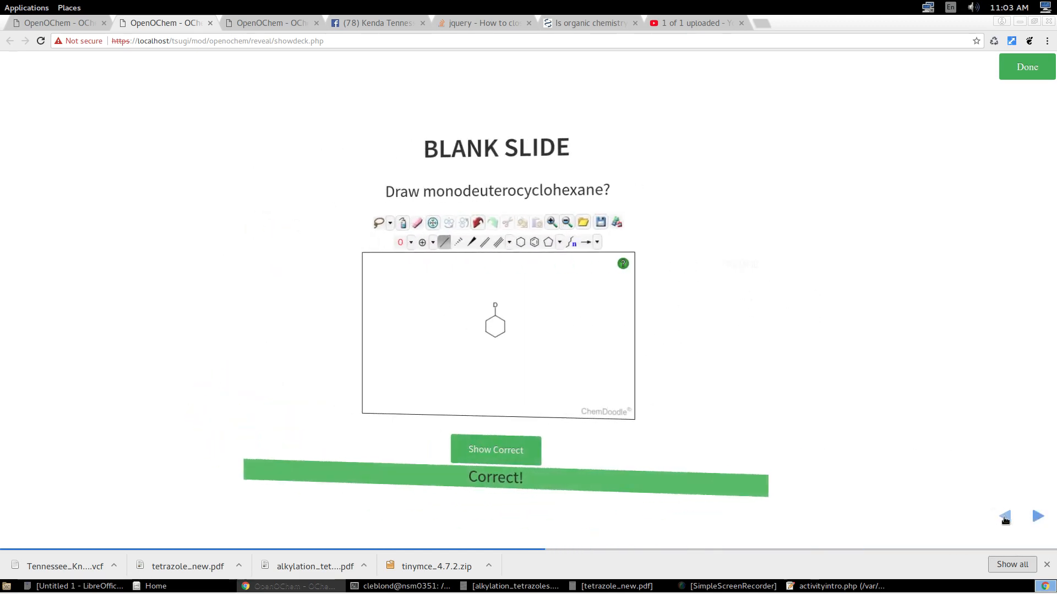
pyautogui.click(1004, 516)
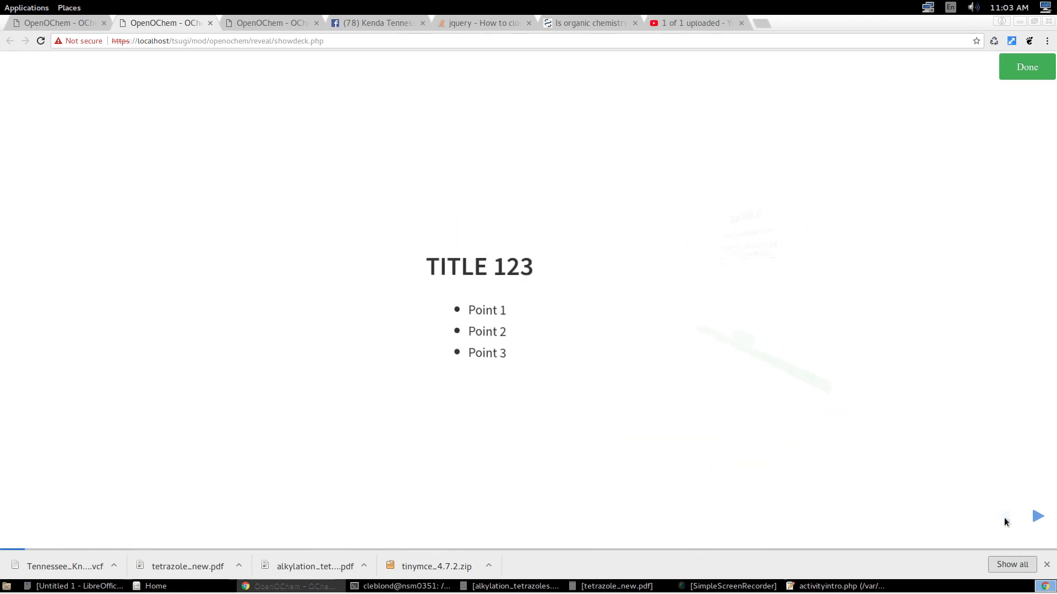
pyautogui.click(1037, 517)
pyautogui.click(1037, 517)
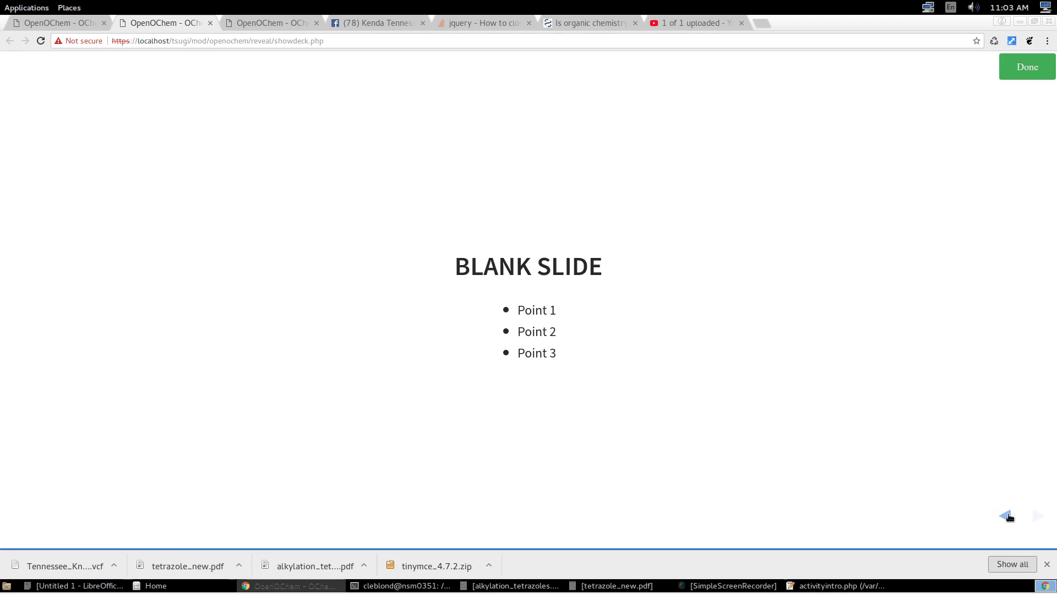
pyautogui.click(1009, 518)
pyautogui.click(1037, 518)
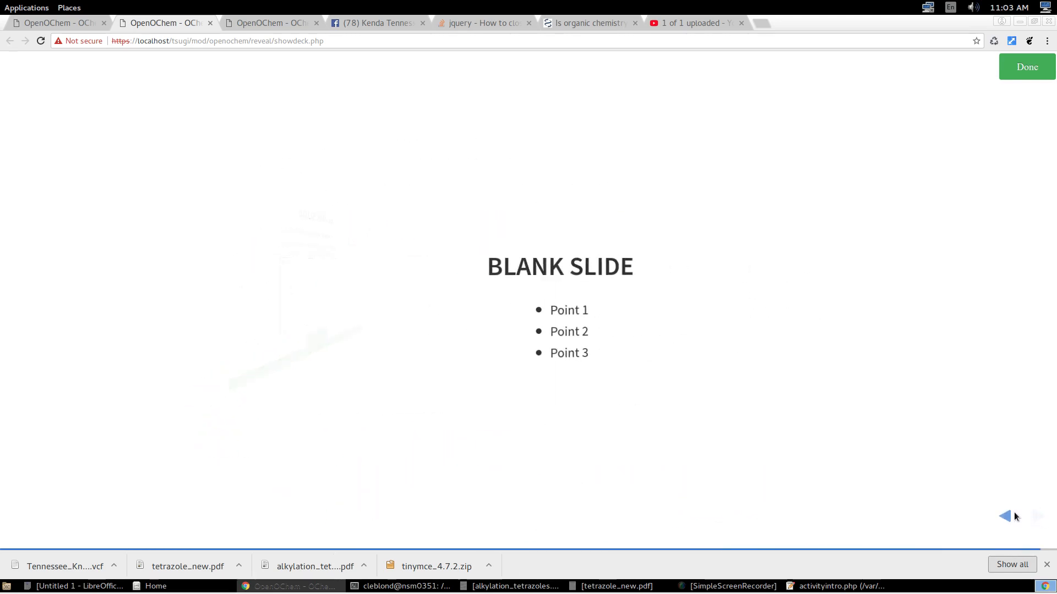
pyautogui.click(1013, 518)
pyautogui.click(1009, 518)
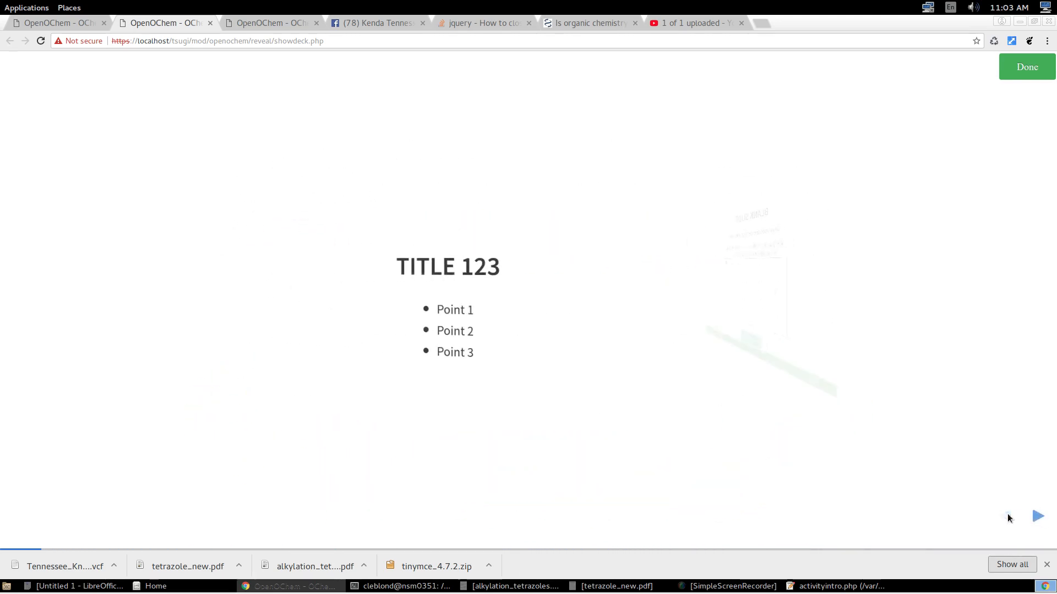
pyautogui.click(1038, 516)
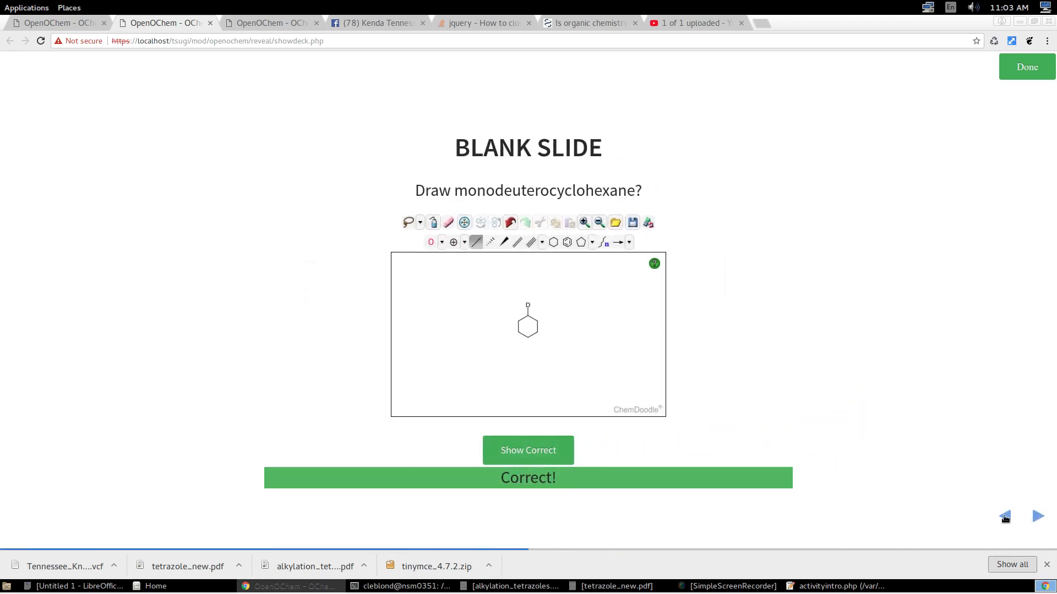
pyautogui.click(1026, 68)
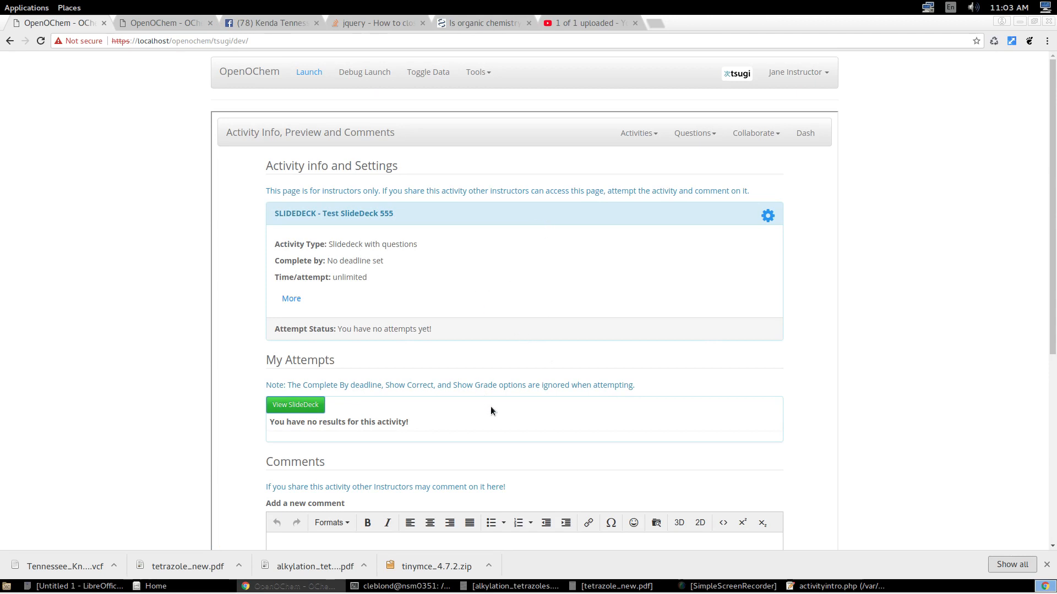
# Go to the dashboard, open the list of own activities and assign Test SlideDeck 555 to this link.
pyautogui.click(804, 134)
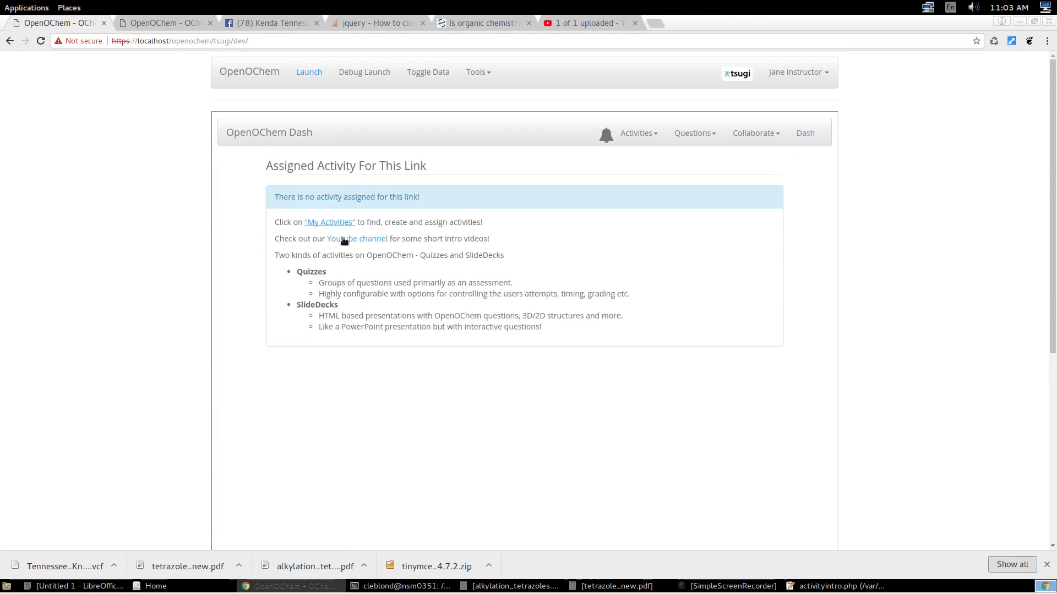
pyautogui.click(635, 136)
pyautogui.click(628, 153)
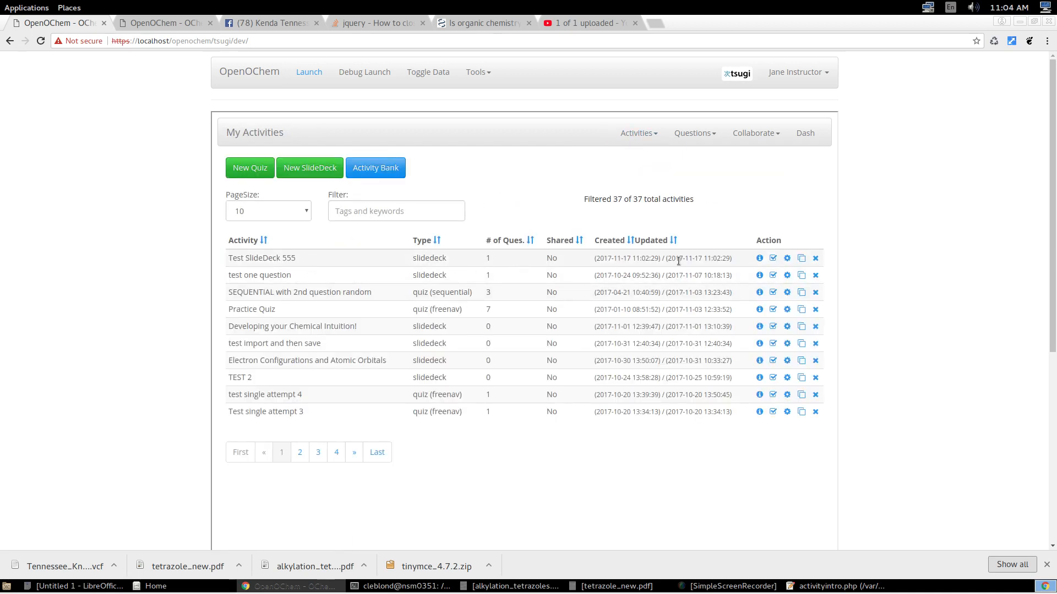
pyautogui.click(773, 259)
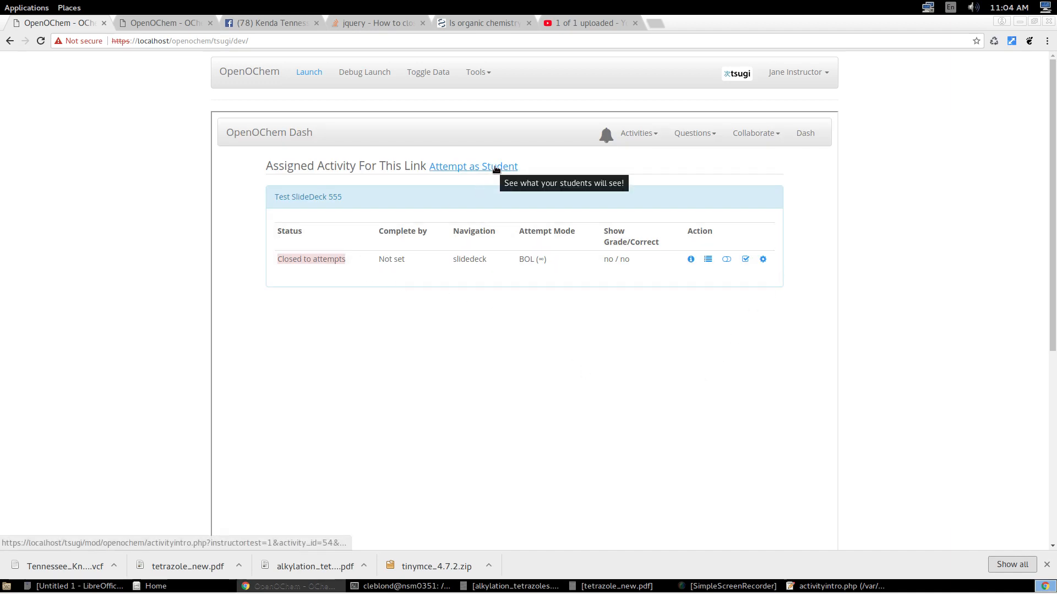
# Check the assigned slide deck's assignment page from the student's view and return to the instructor role.
pyautogui.click(495, 167)
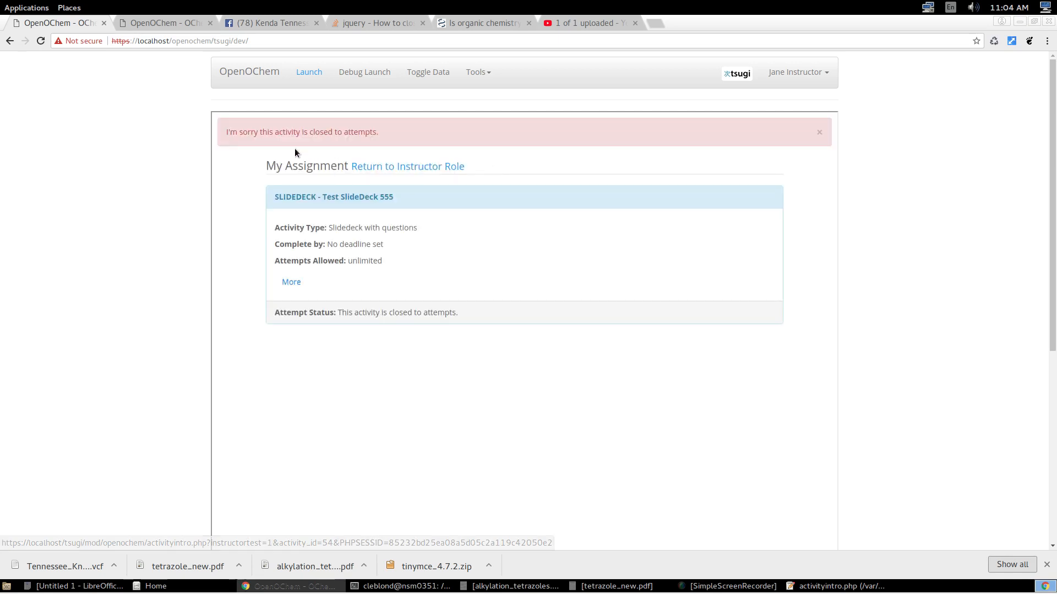
pyautogui.click(427, 167)
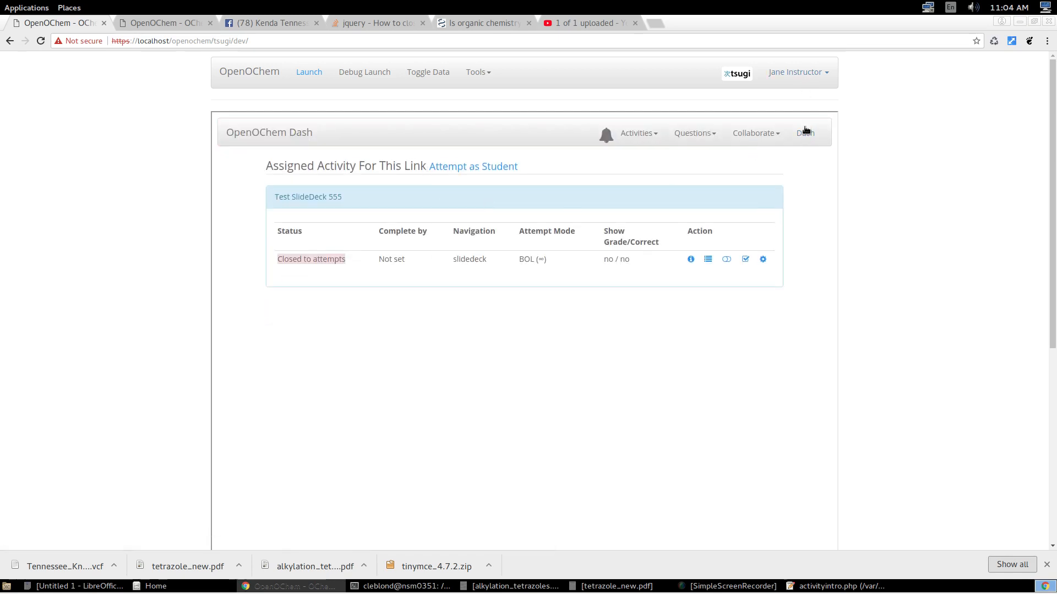
pyautogui.click(463, 171)
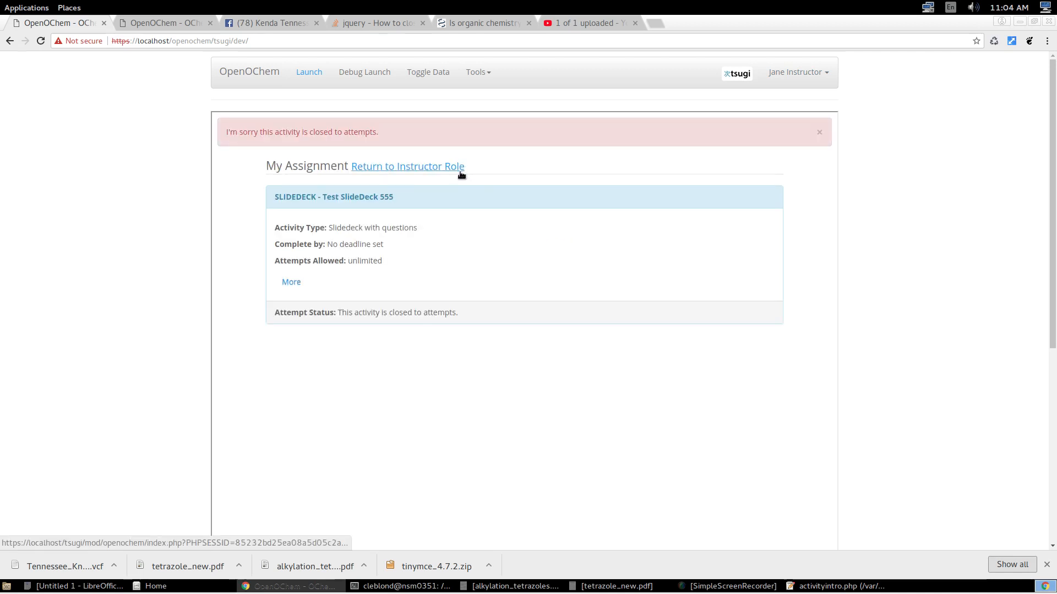
pyautogui.click(461, 171)
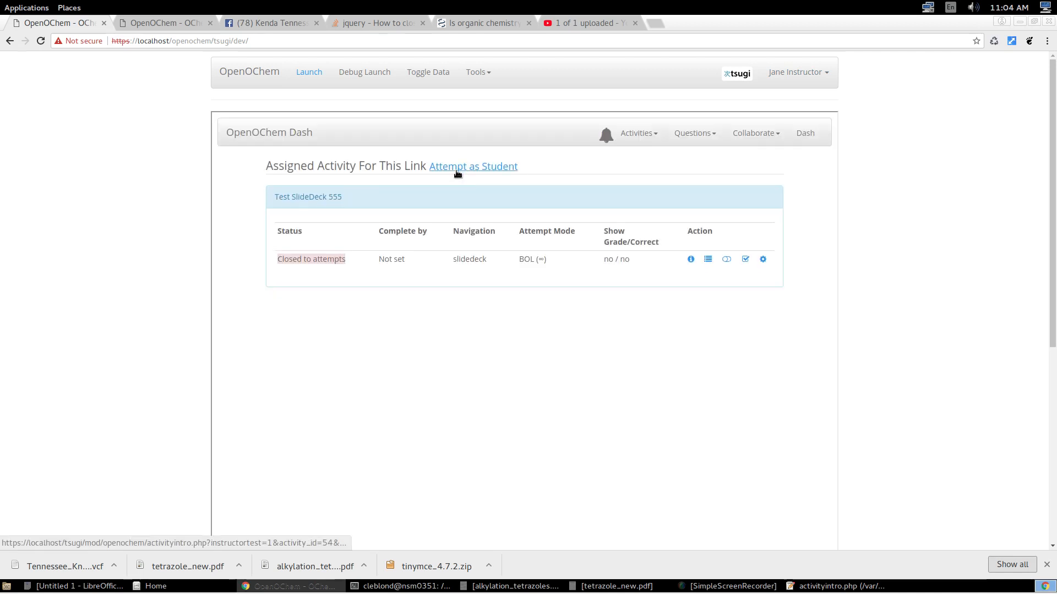
# Open the assigned Test SlideDeck 555 to attempts and start an attempt at it as a student.
pyautogui.click(726, 259)
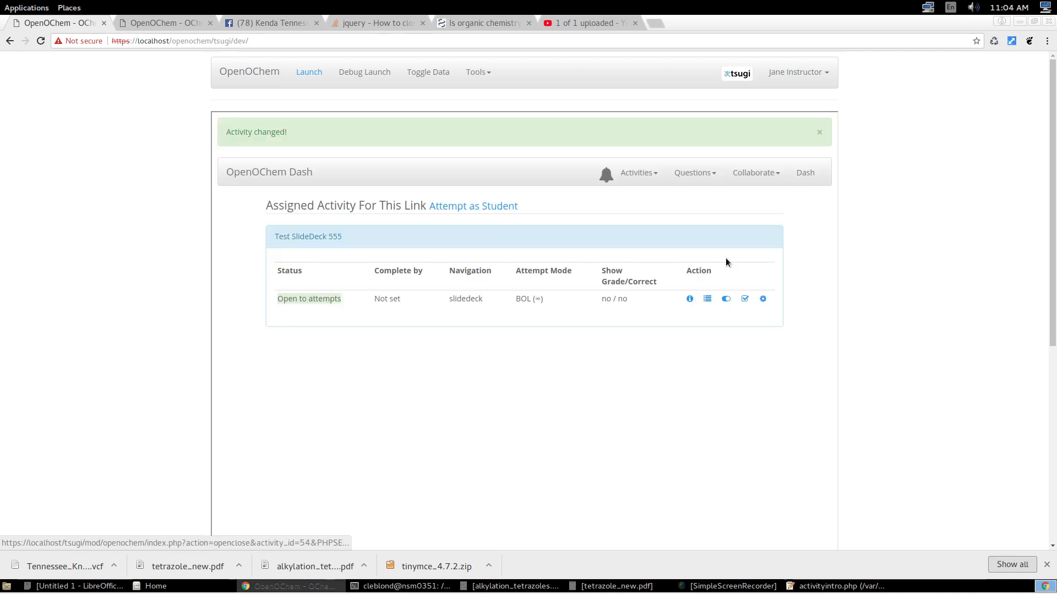
pyautogui.click(470, 208)
pyautogui.click(309, 301)
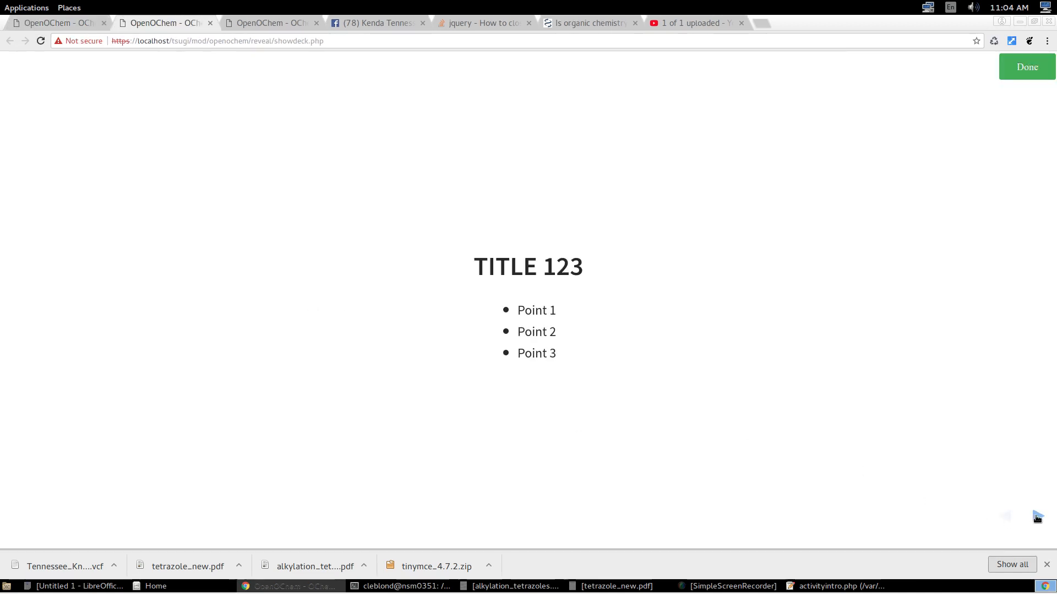
# Page through the three slides to the last one and back to the title slide, and finish the student attempt.
pyautogui.click(1036, 517)
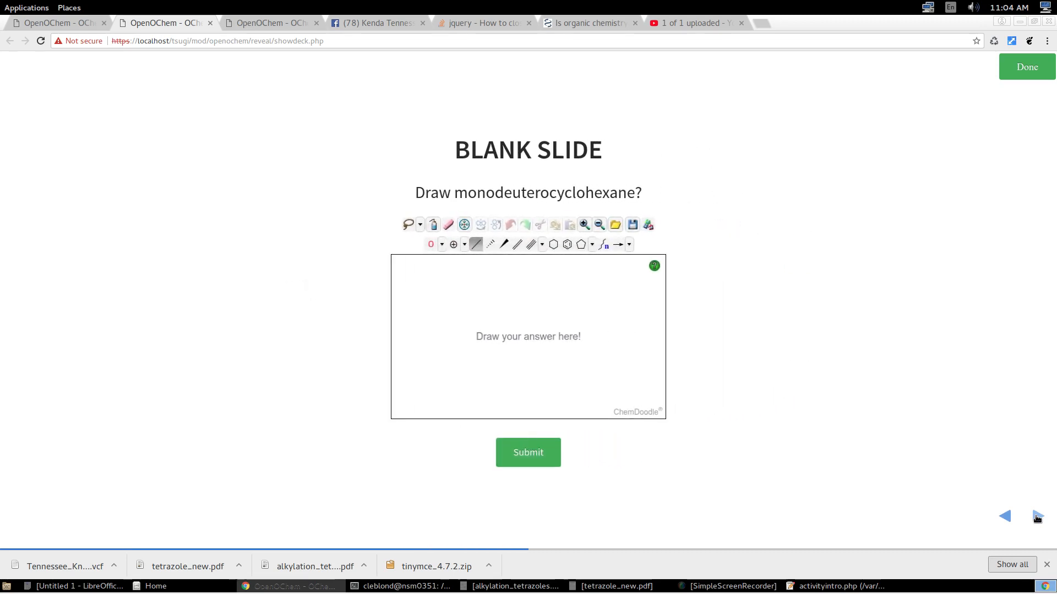
pyautogui.click(1036, 518)
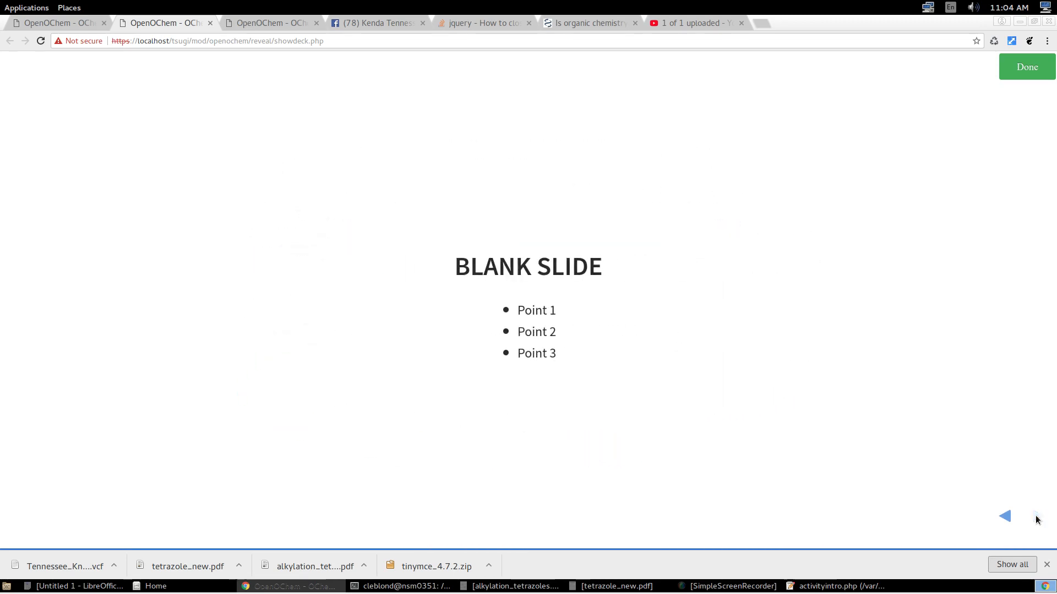
pyautogui.click(1005, 517)
pyautogui.click(1004, 517)
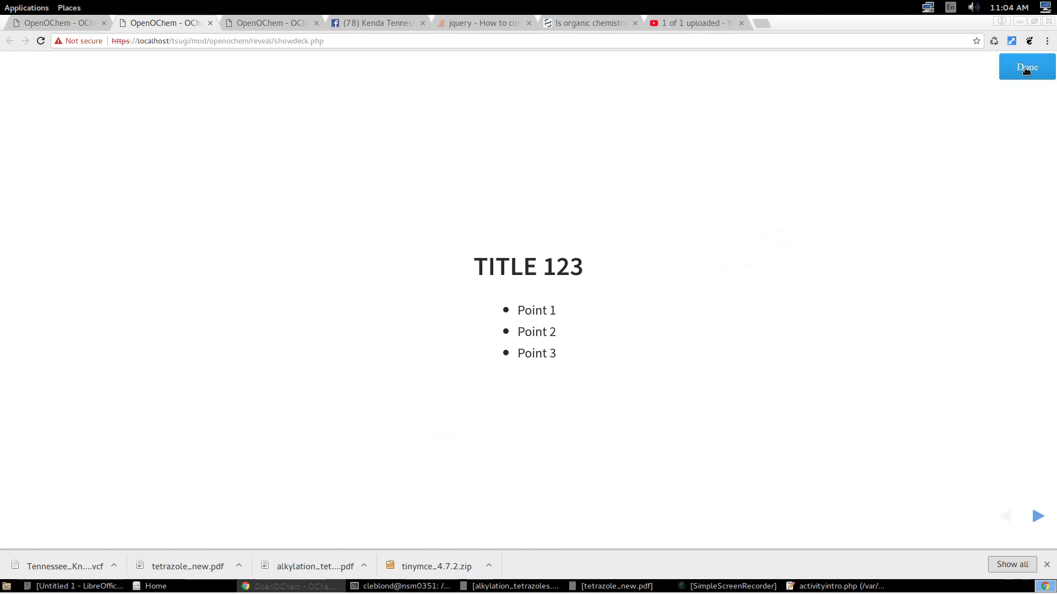
pyautogui.click(1023, 68)
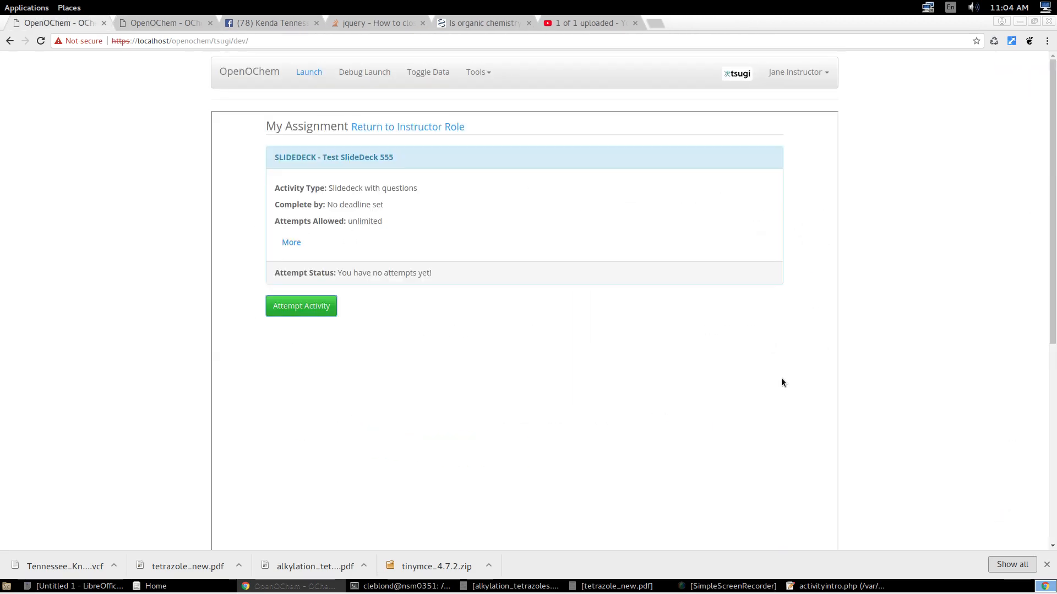